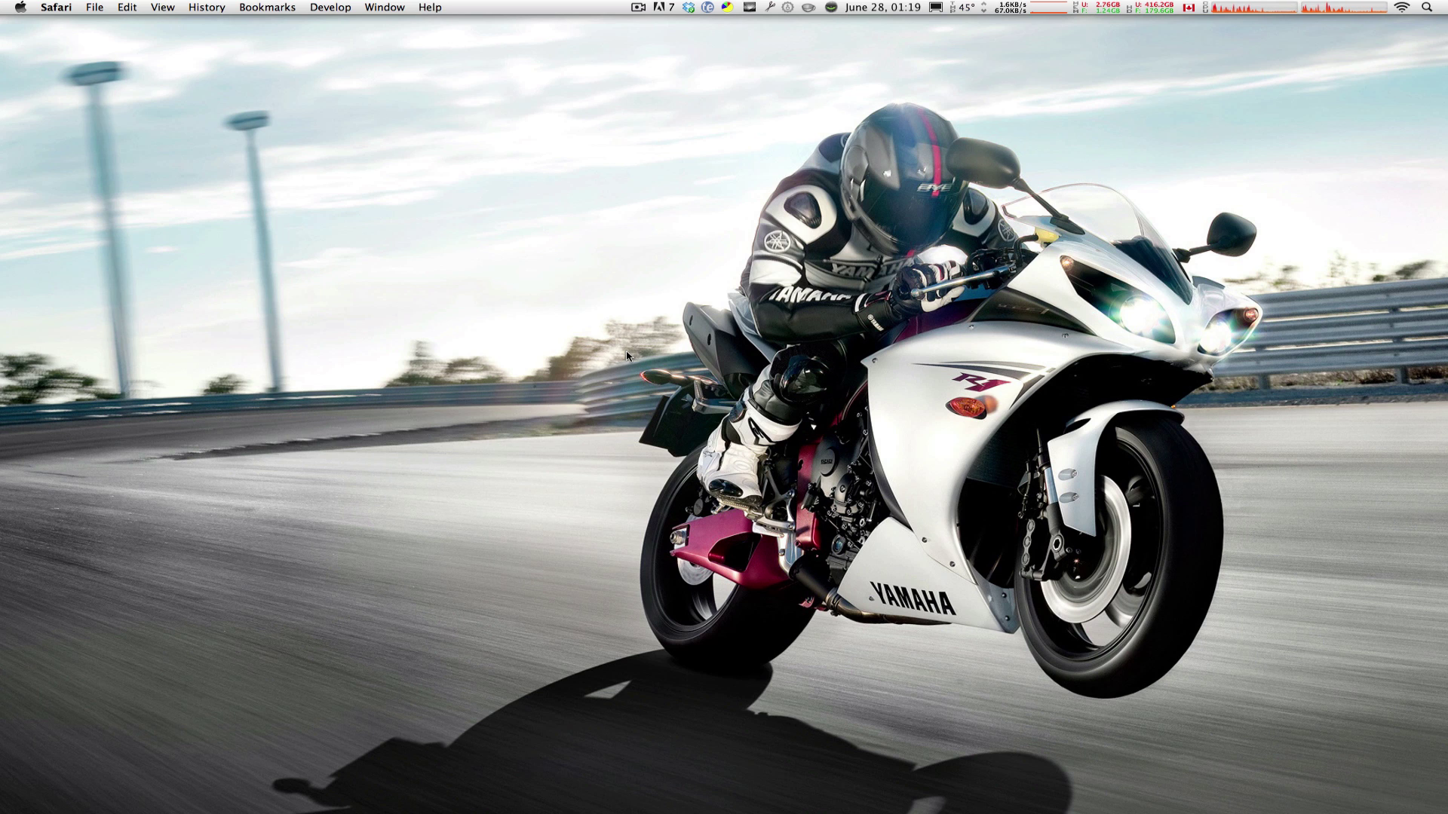
# - Switch to the full-screen Safari space showing the SoldierKnowsBest YouTube channel page
pyautogui.hotkey('ctrl', 'Right')
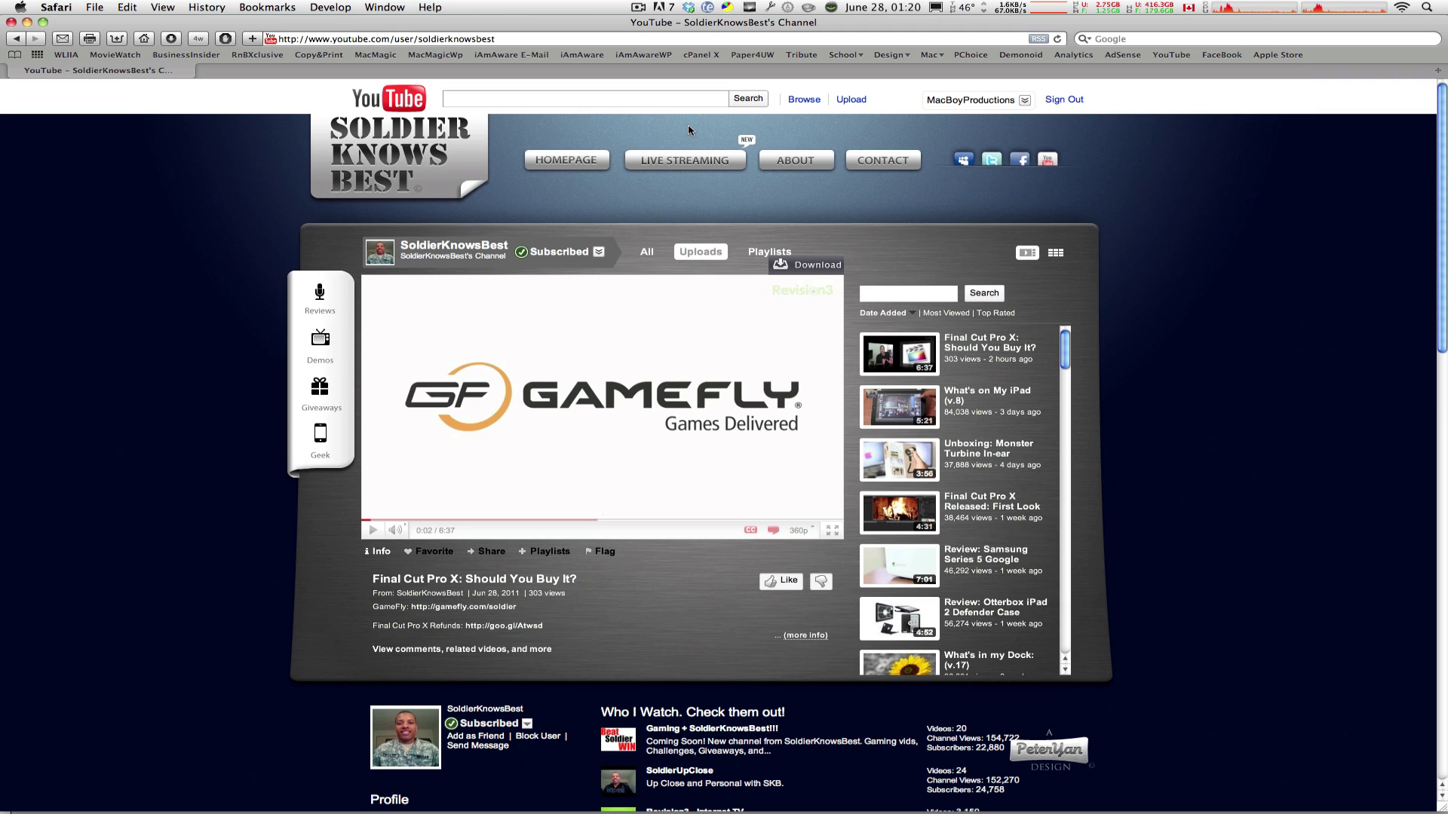
# - Create an 8 × 10 inch, 72 ppi document in Photoshop and view it full-screen
pyautogui.press('super+Tab')
pyautogui.press('super+n')
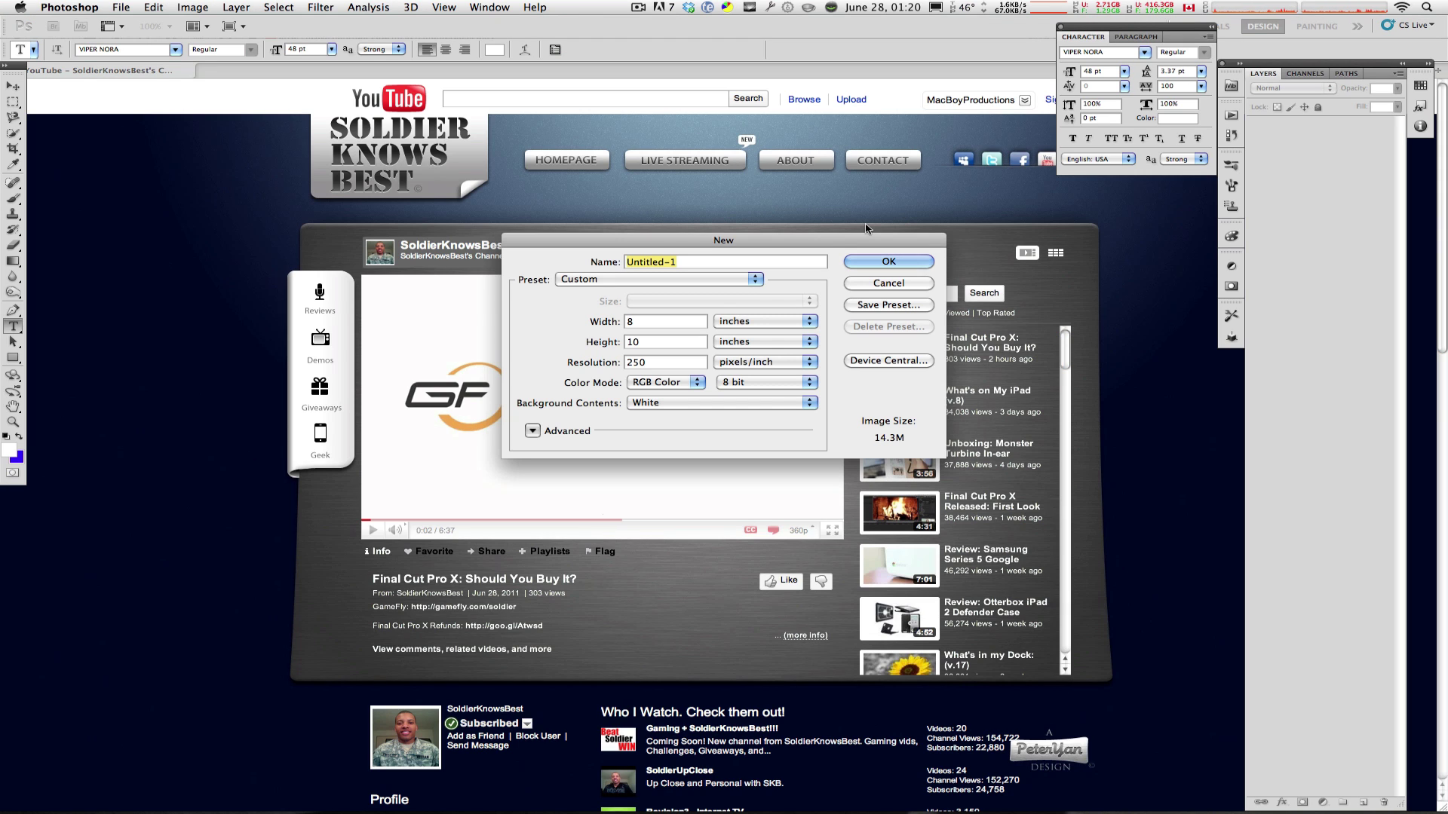
pyautogui.doubleClick(695, 362)
pyautogui.write('72')
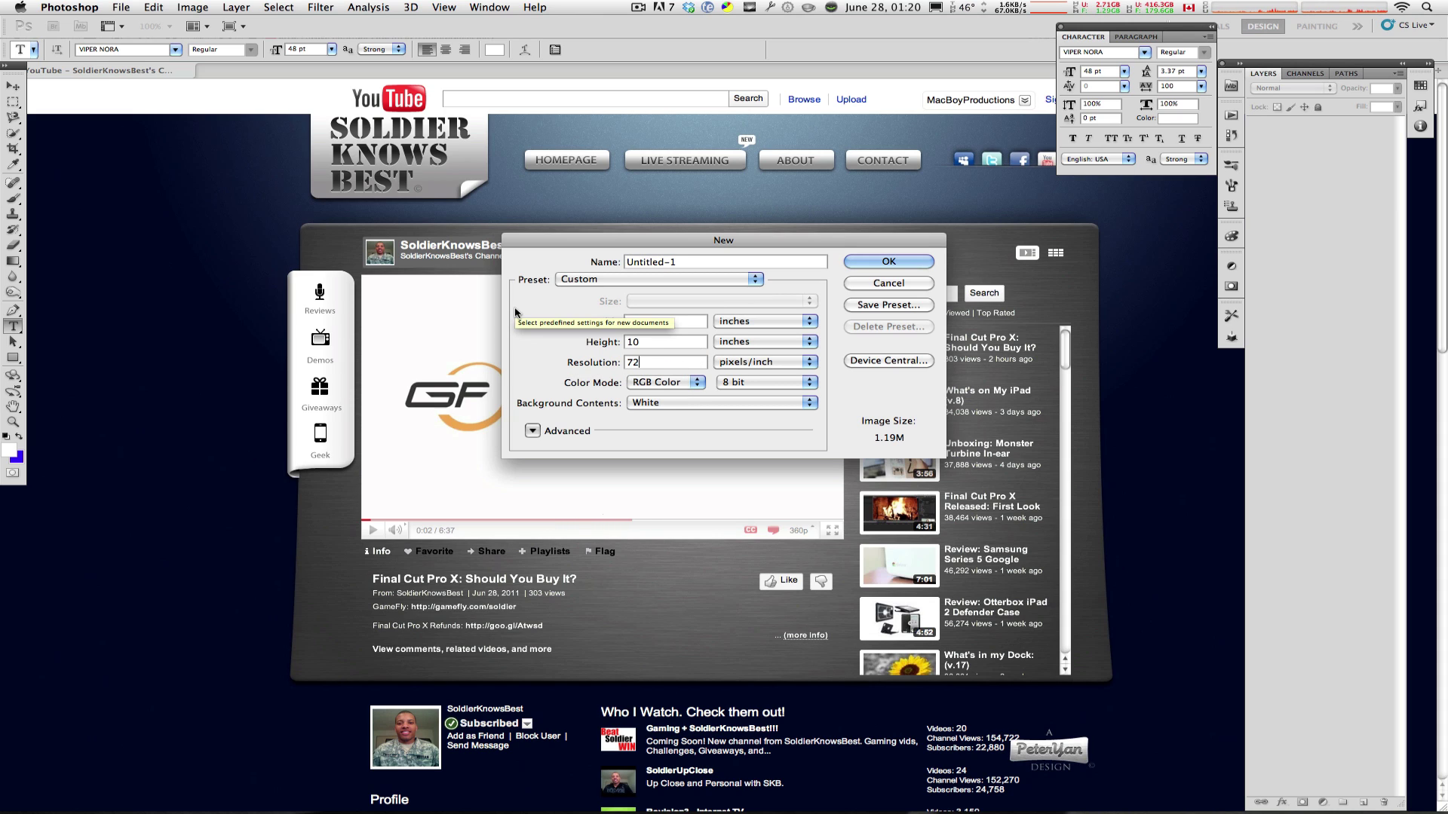
pyautogui.press('Escape')
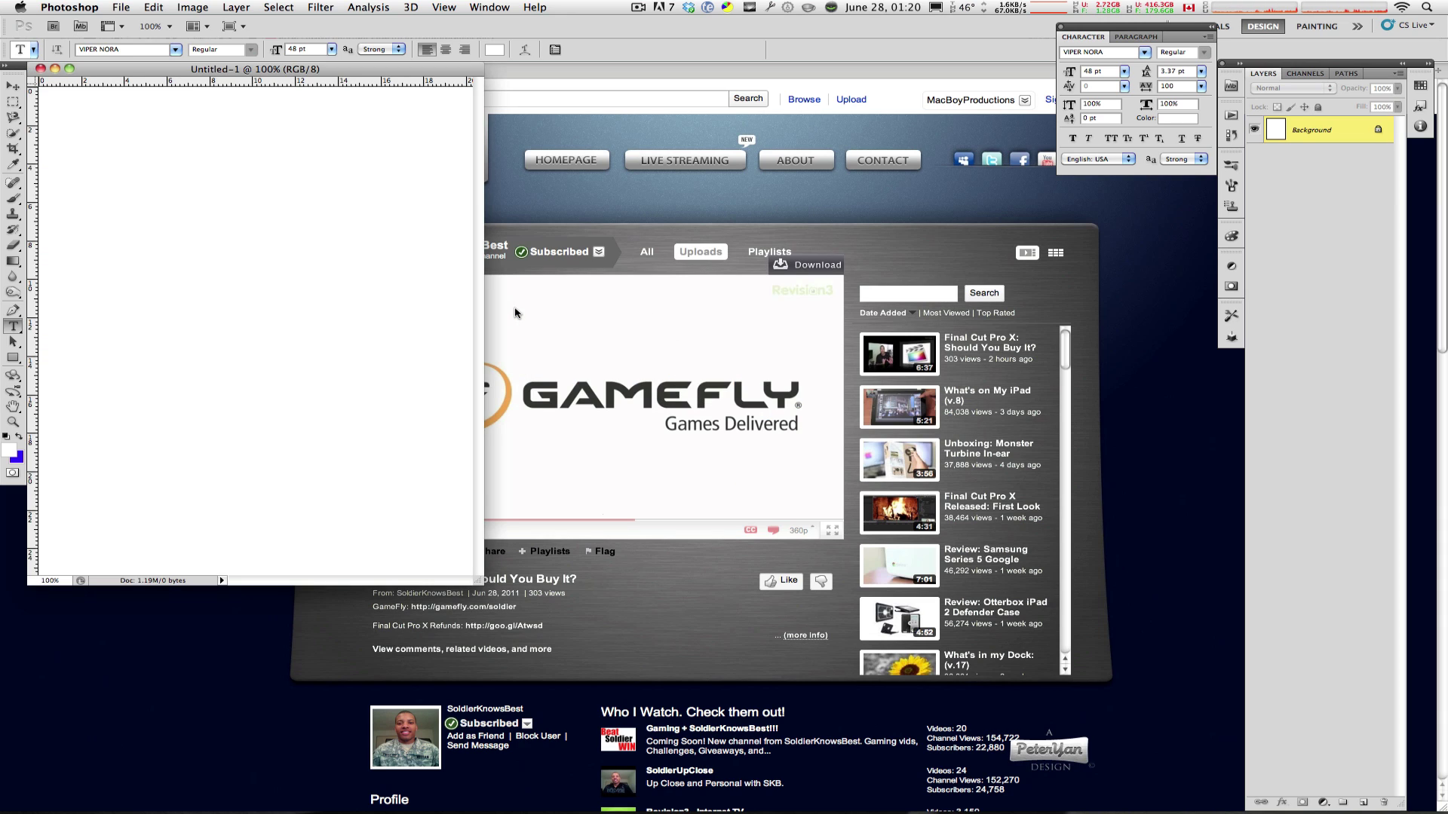
pyautogui.press('f')
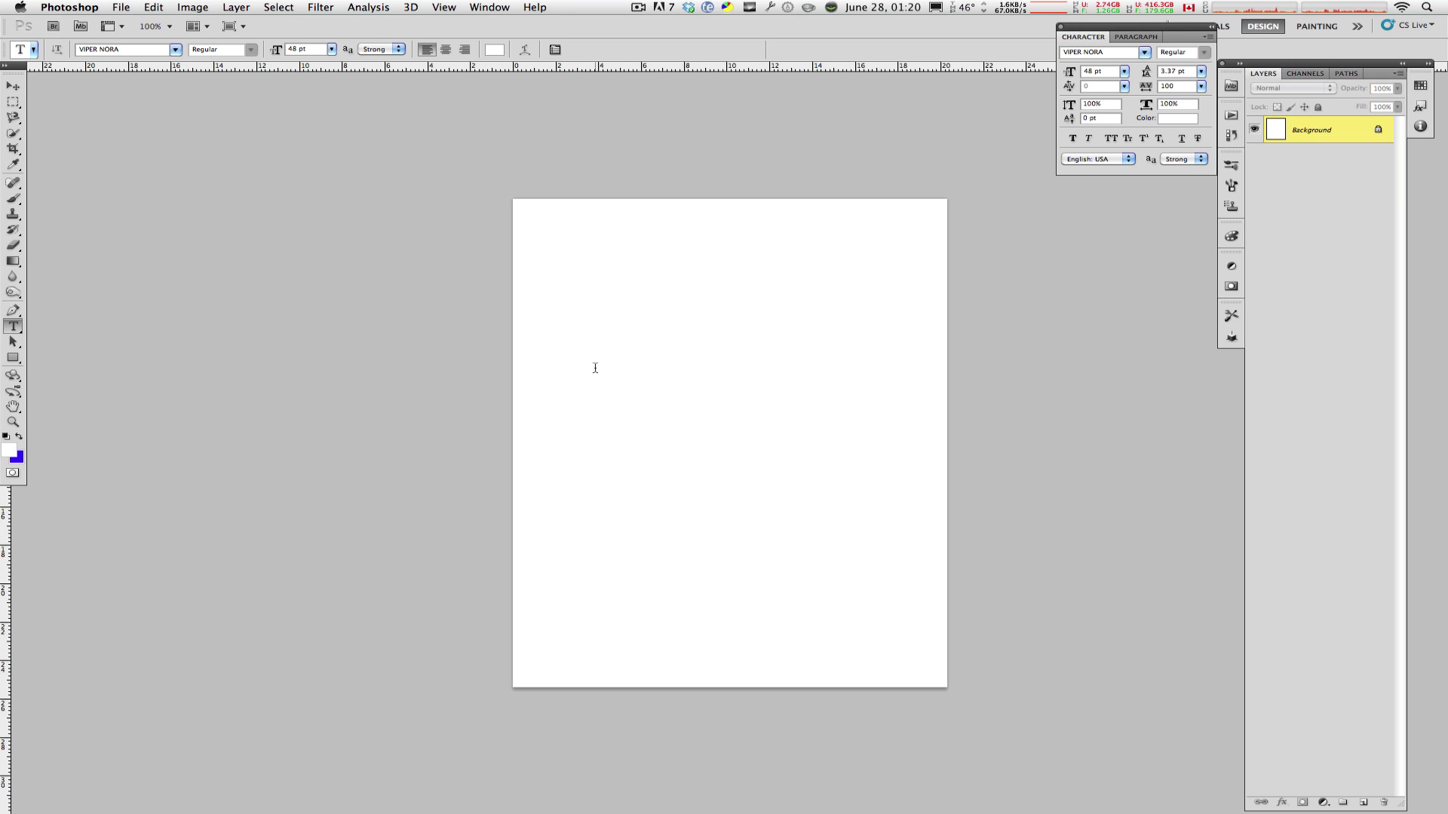
# - Unlock the Background layer and set the foreground colour to light grey c6c6c6
pyautogui.keyDown('alt'); pyautogui.doubleClick(1276, 134); pyautogui.keyUp('alt')
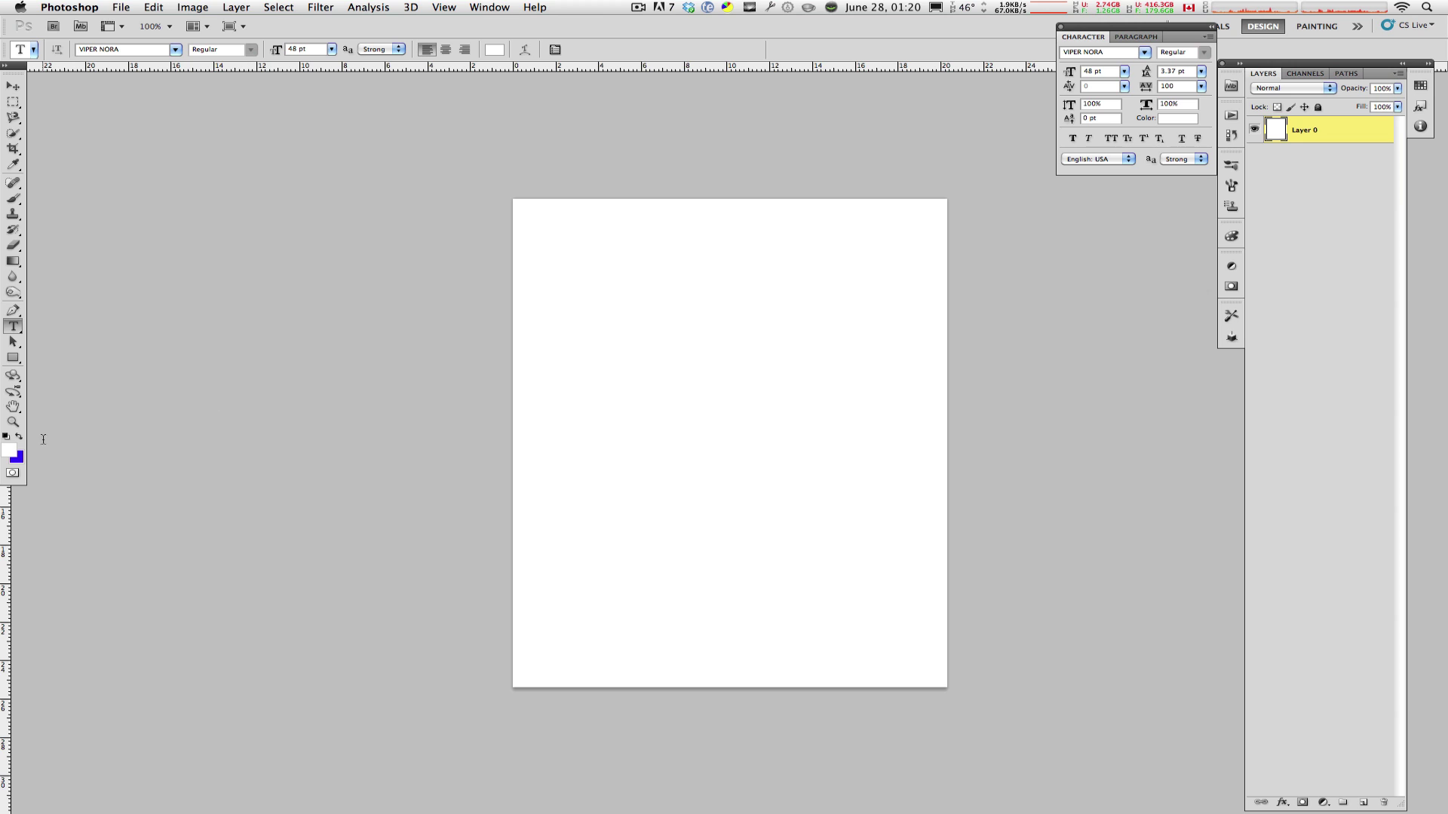
pyautogui.click(9, 450)
pyautogui.click(245, 229)
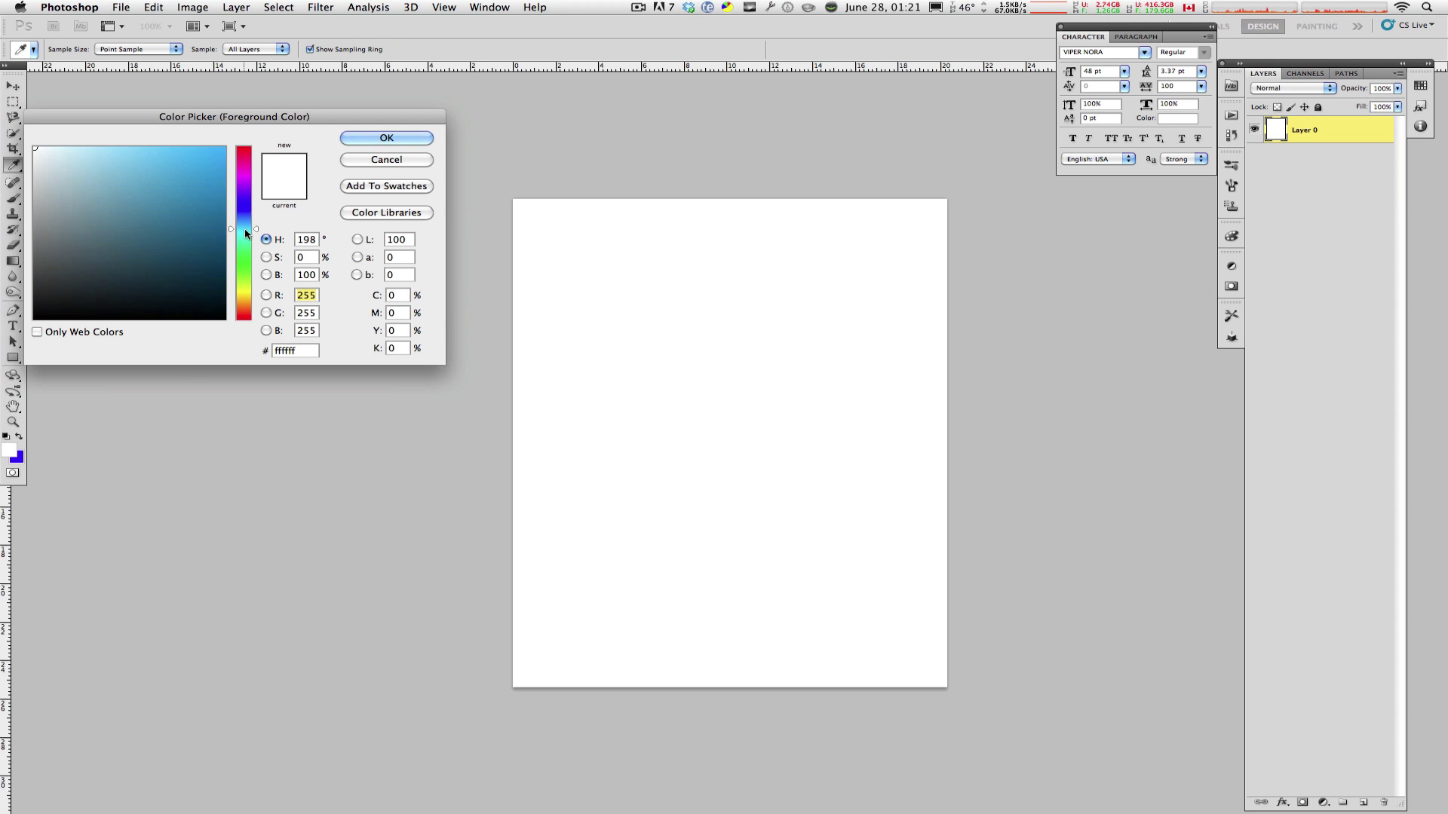
pyautogui.moveTo(245, 233); pyautogui.dragTo(245, 224)
pyautogui.moveTo(65, 178)
pyautogui.mouseDown()
pyautogui.moveTo(31, 170)
pyautogui.moveTo(28, 185)
pyautogui.mouseUp()
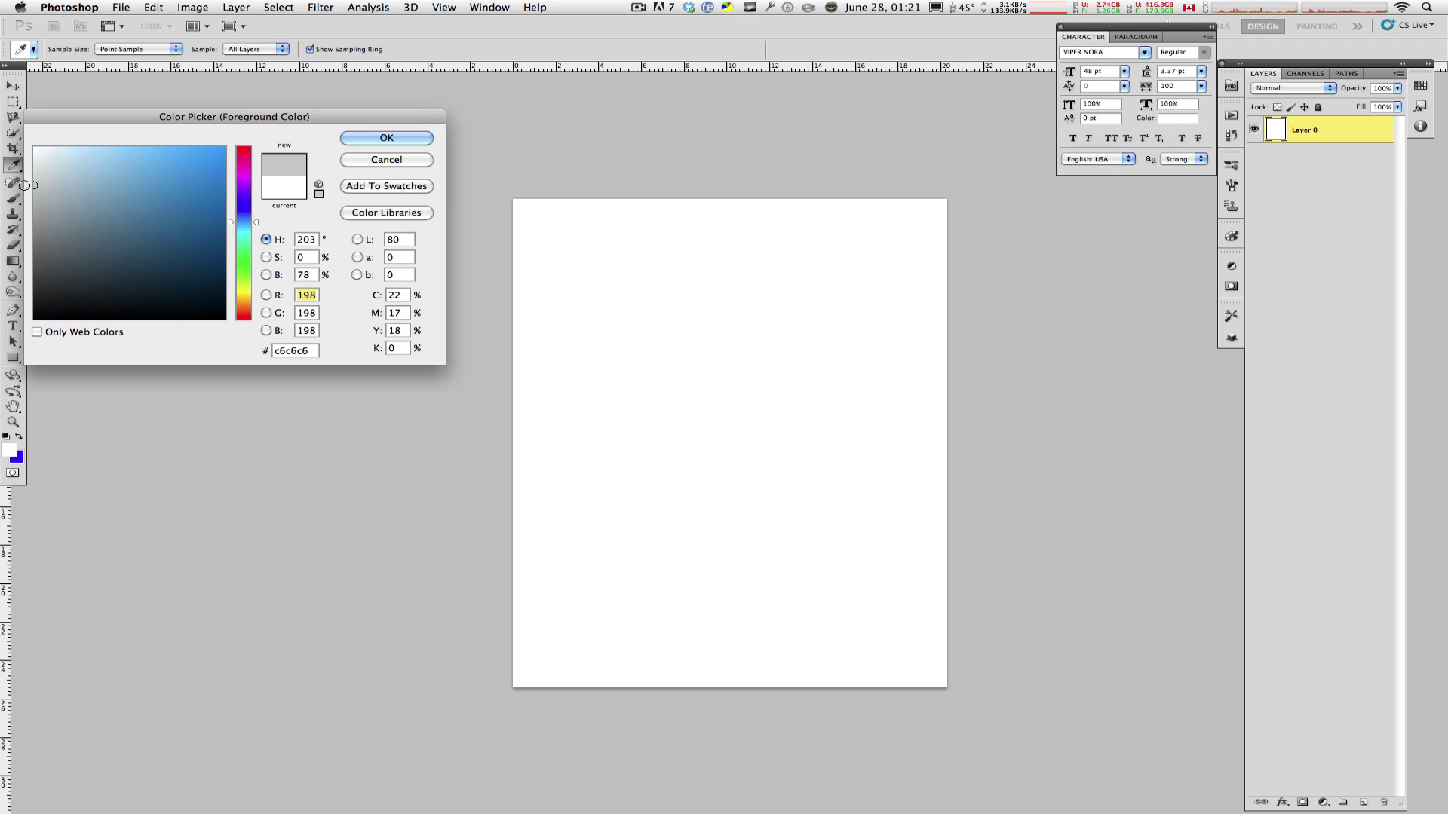
pyautogui.press('Return')
# - Fill the whole canvas with the grey using the Paint Bucket Tool
pyautogui.press('t')
pyautogui.press('g')
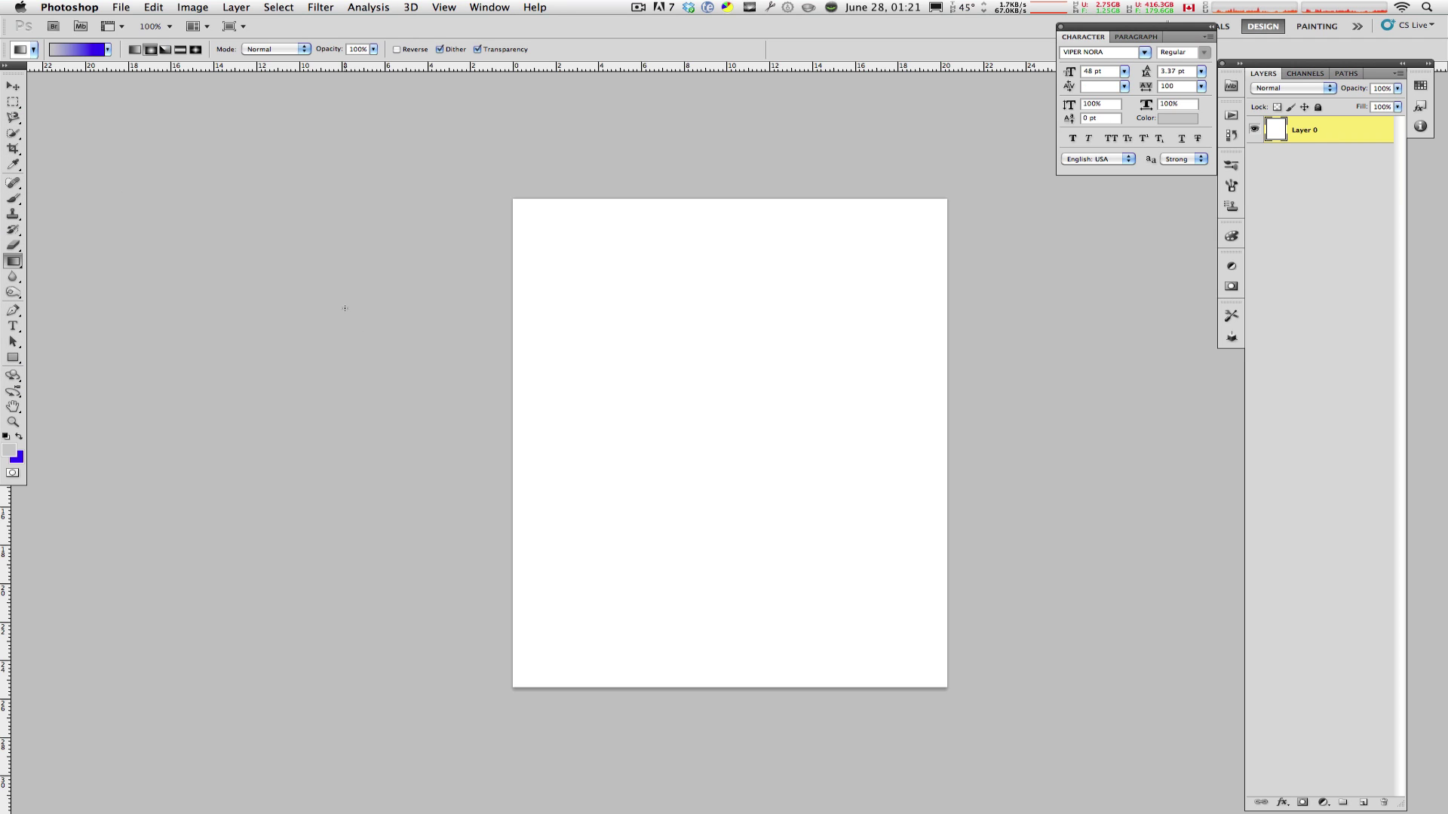
pyautogui.click(13, 262)
pyautogui.click(47, 275)
pyautogui.click(733, 365)
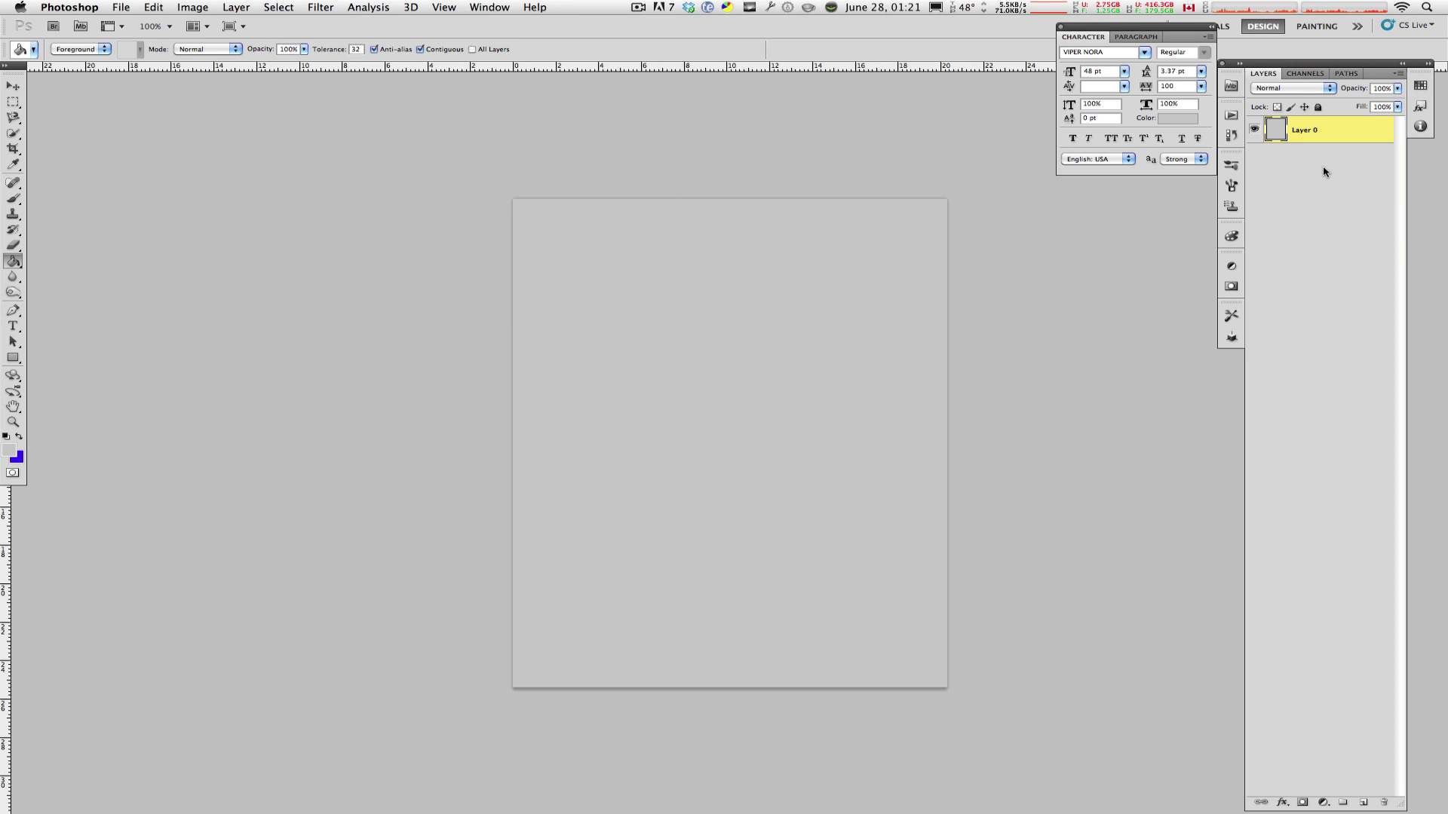
# - Rename Layer 0 to Background
pyautogui.doubleClick(1304, 132)
pyautogui.write('Bav')
pyautogui.write('kground')
pyautogui.press('Return')
# - Add a new layer named Noise Layer and fill it with white
pyautogui.click(1364, 802)
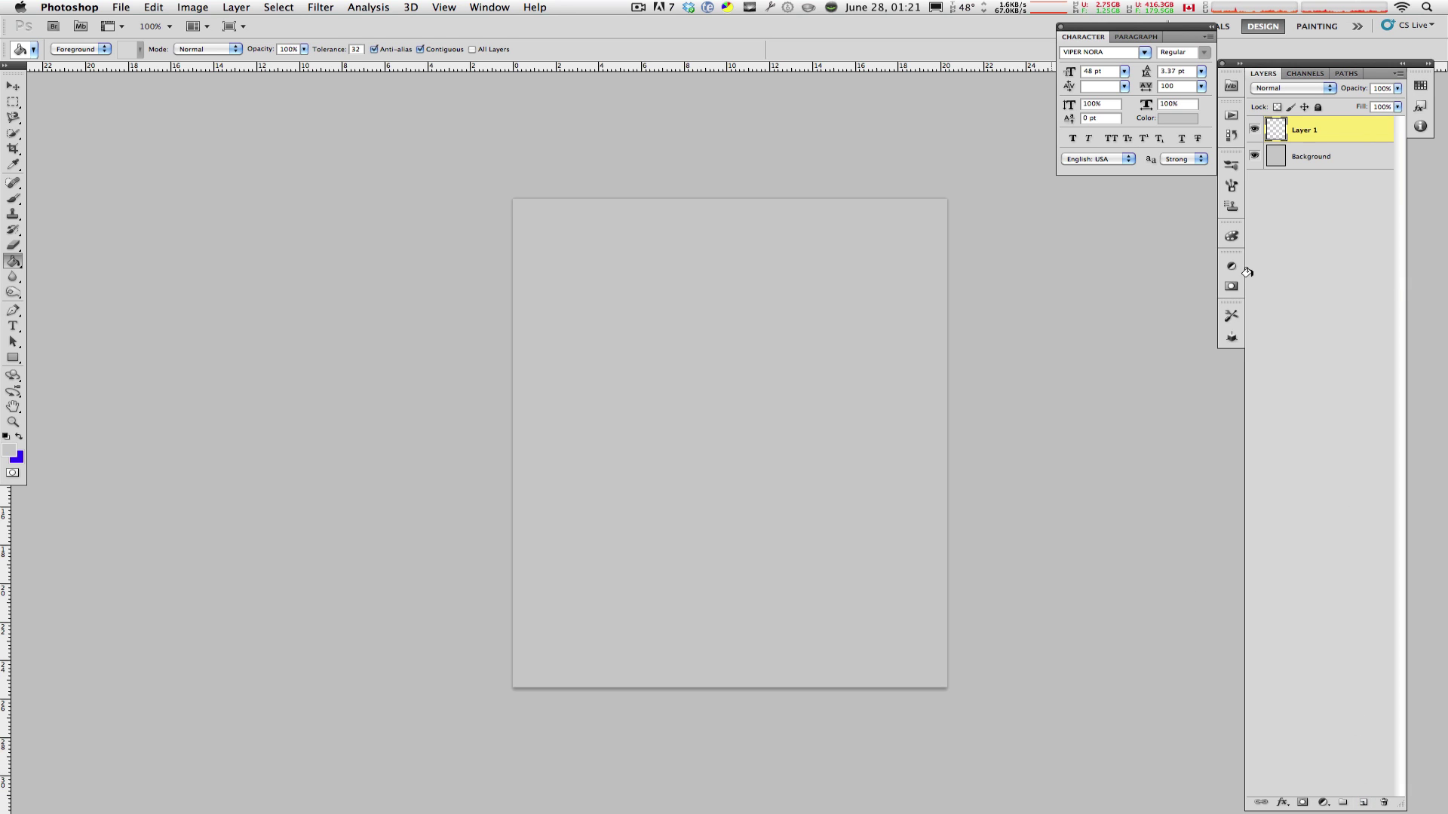
pyautogui.doubleClick(1304, 130)
pyautogui.write('Noise Layer')
pyautogui.press('Return')
pyautogui.press('d')
pyautogui.press('x')
pyautogui.click(714, 351)
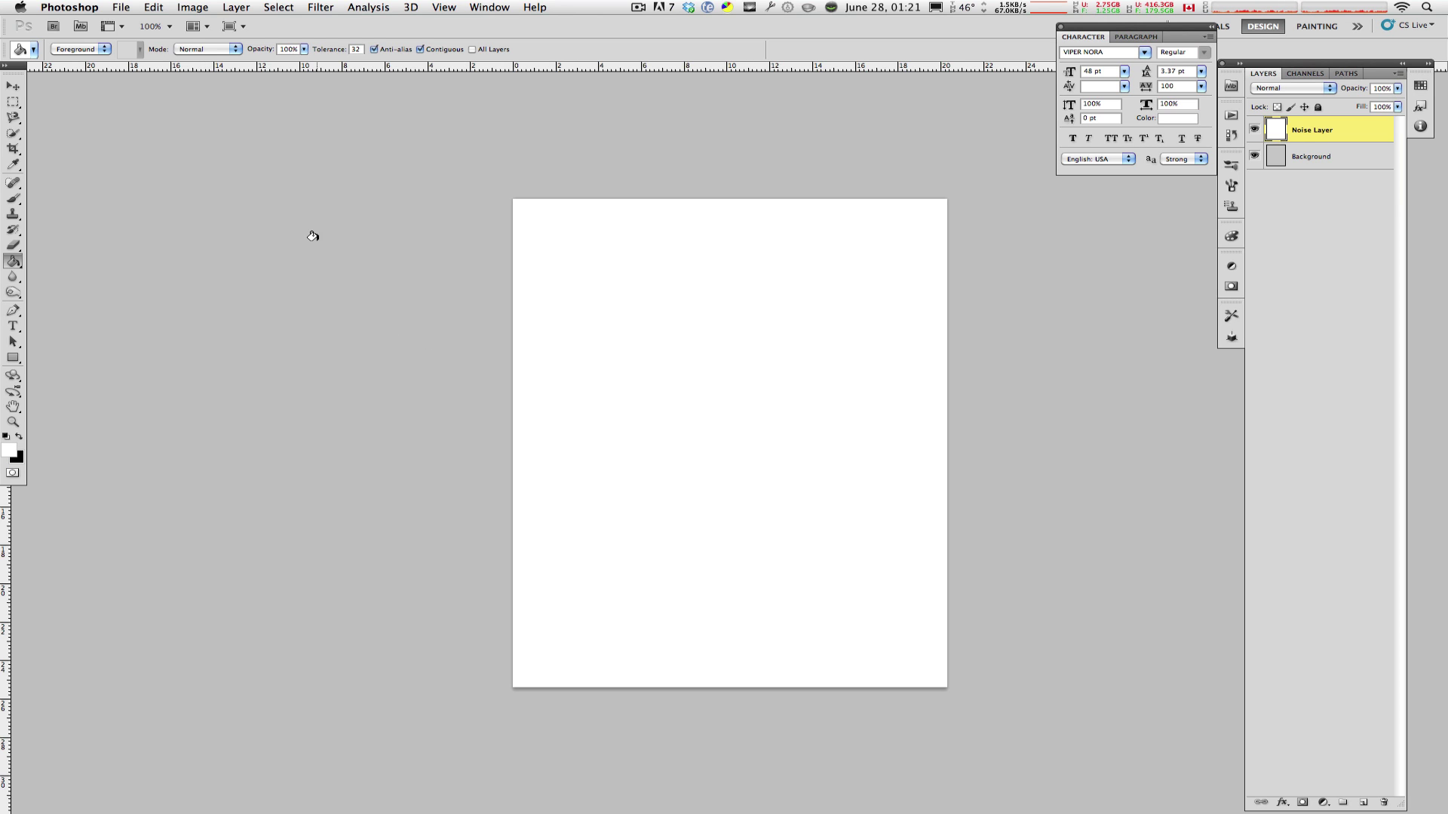
# - Apply Add Noise at 25% with Uniform distribution to the Noise Layer
pyautogui.click(322, 6)
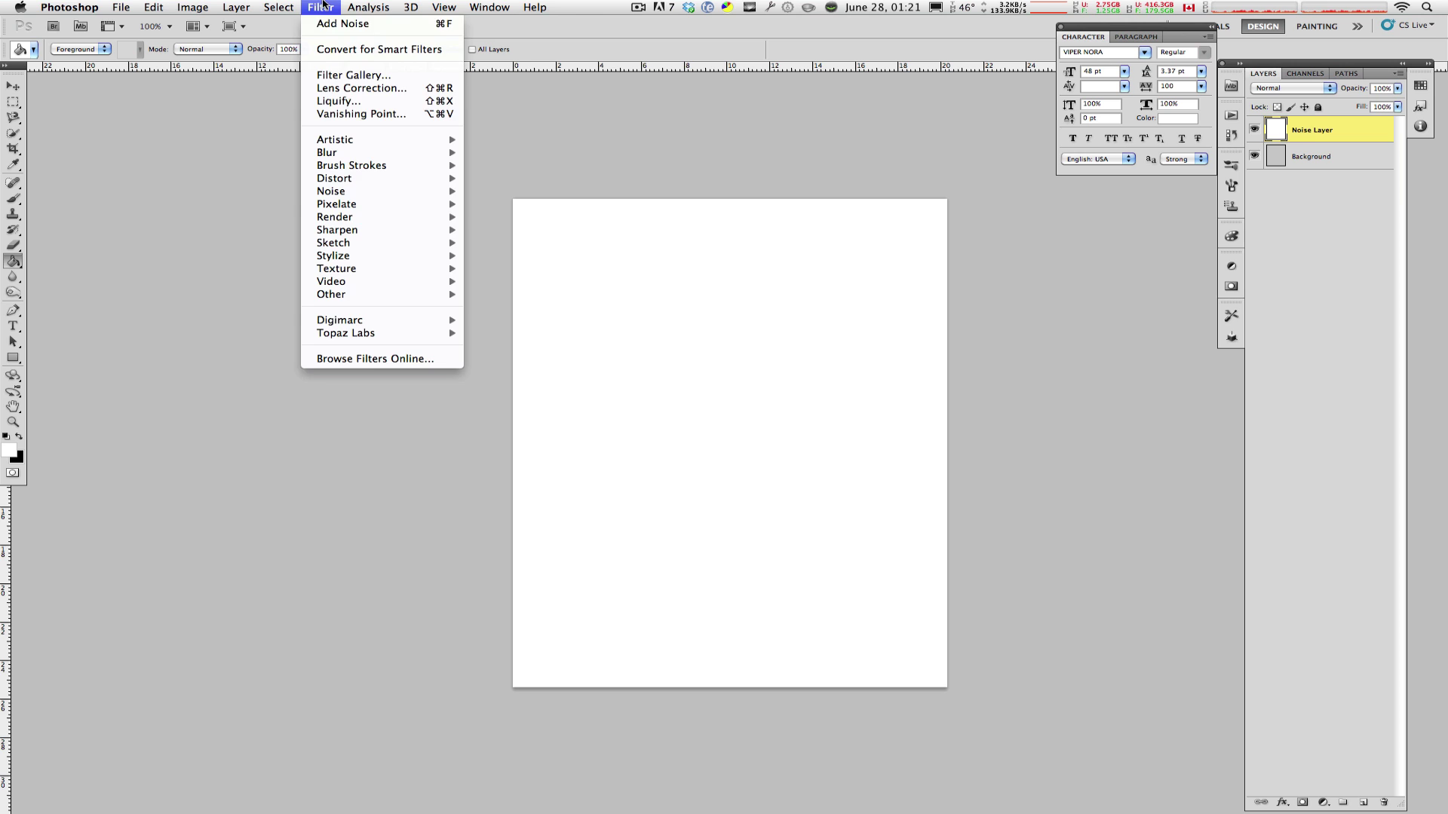
pyautogui.moveTo(411, 193)
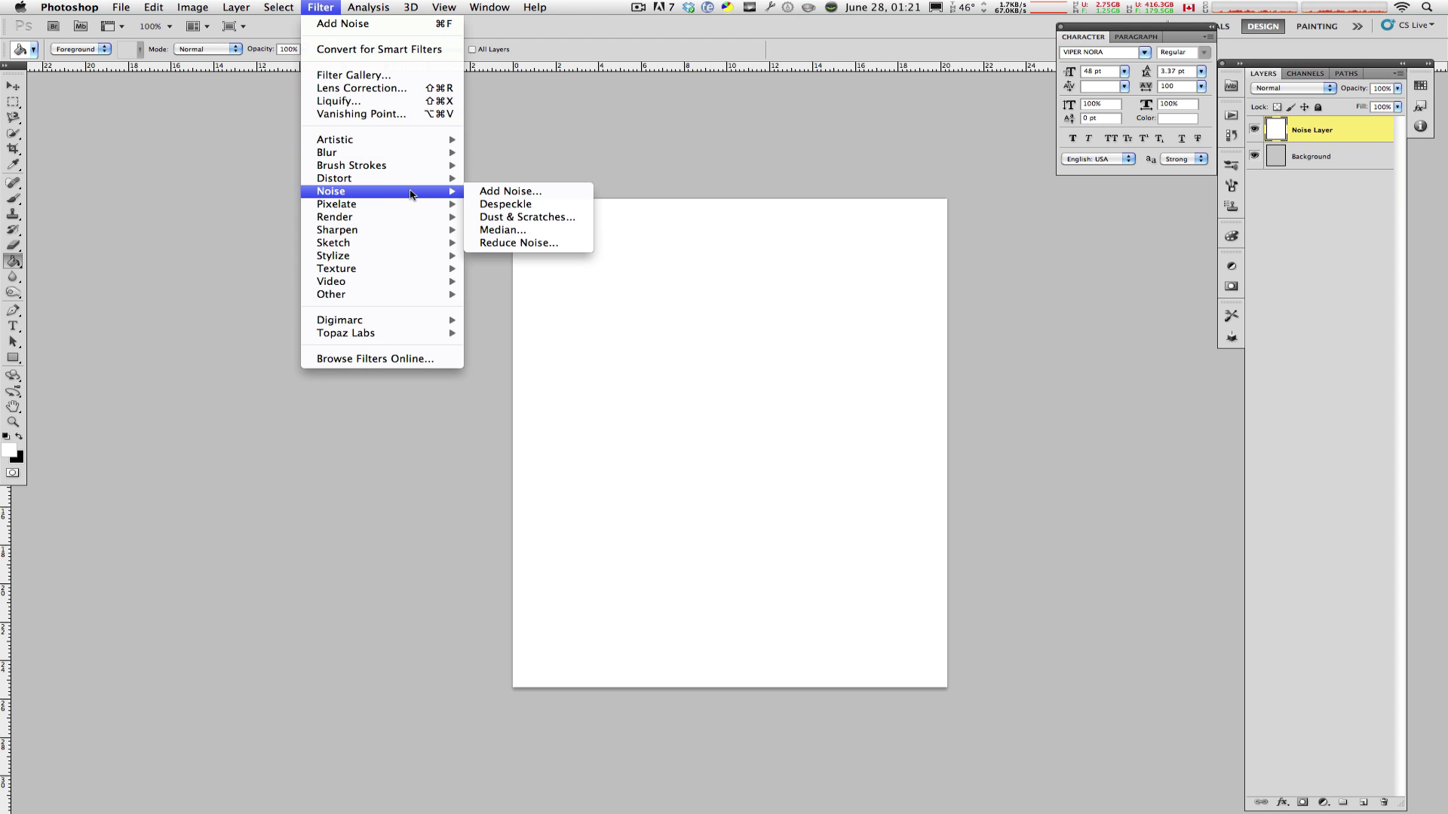
pyautogui.click(513, 191)
pyautogui.moveTo(752, 259); pyautogui.dragTo(392, 211)
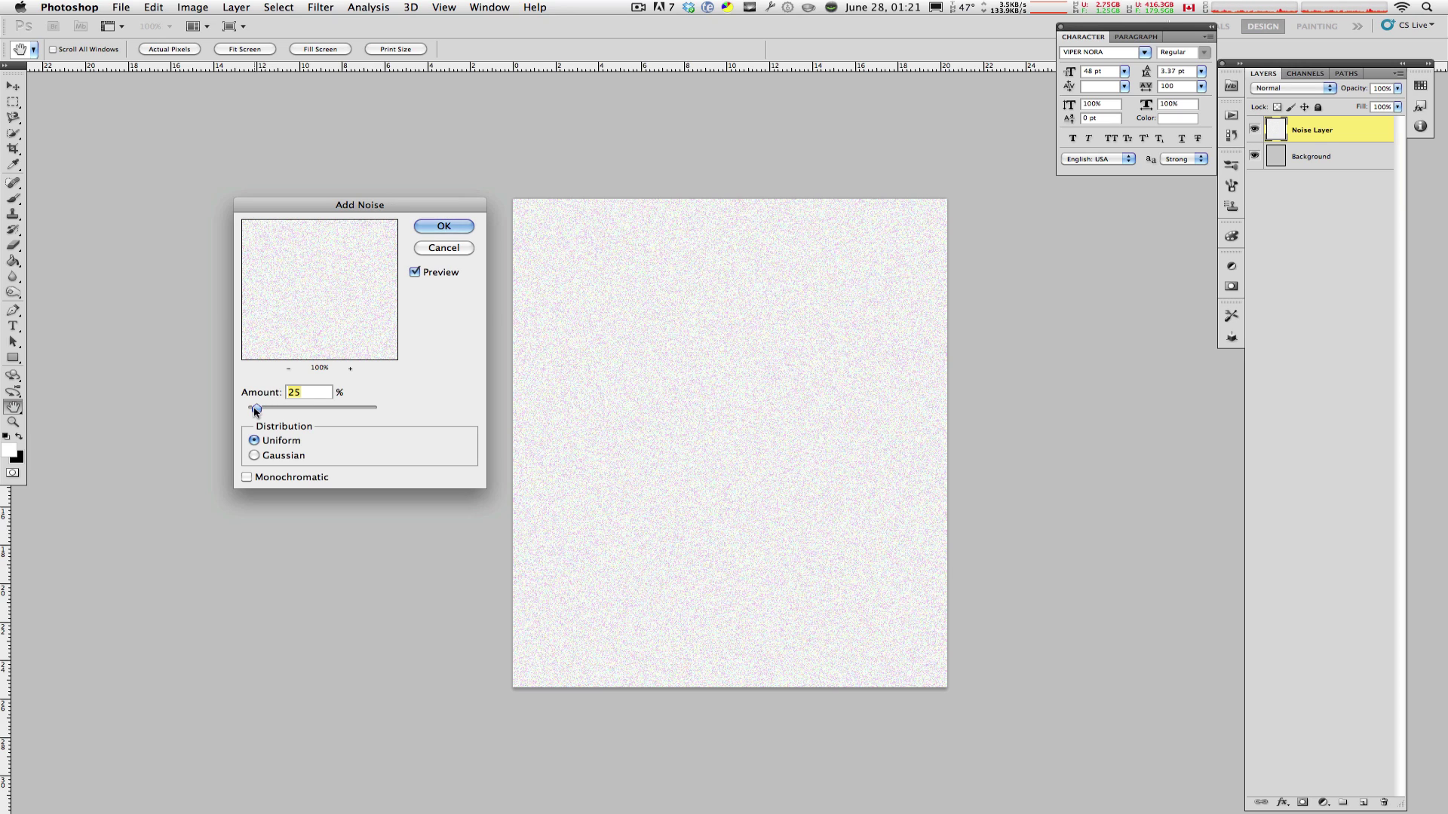
pyautogui.moveTo(257, 408); pyautogui.dragTo(401, 406)
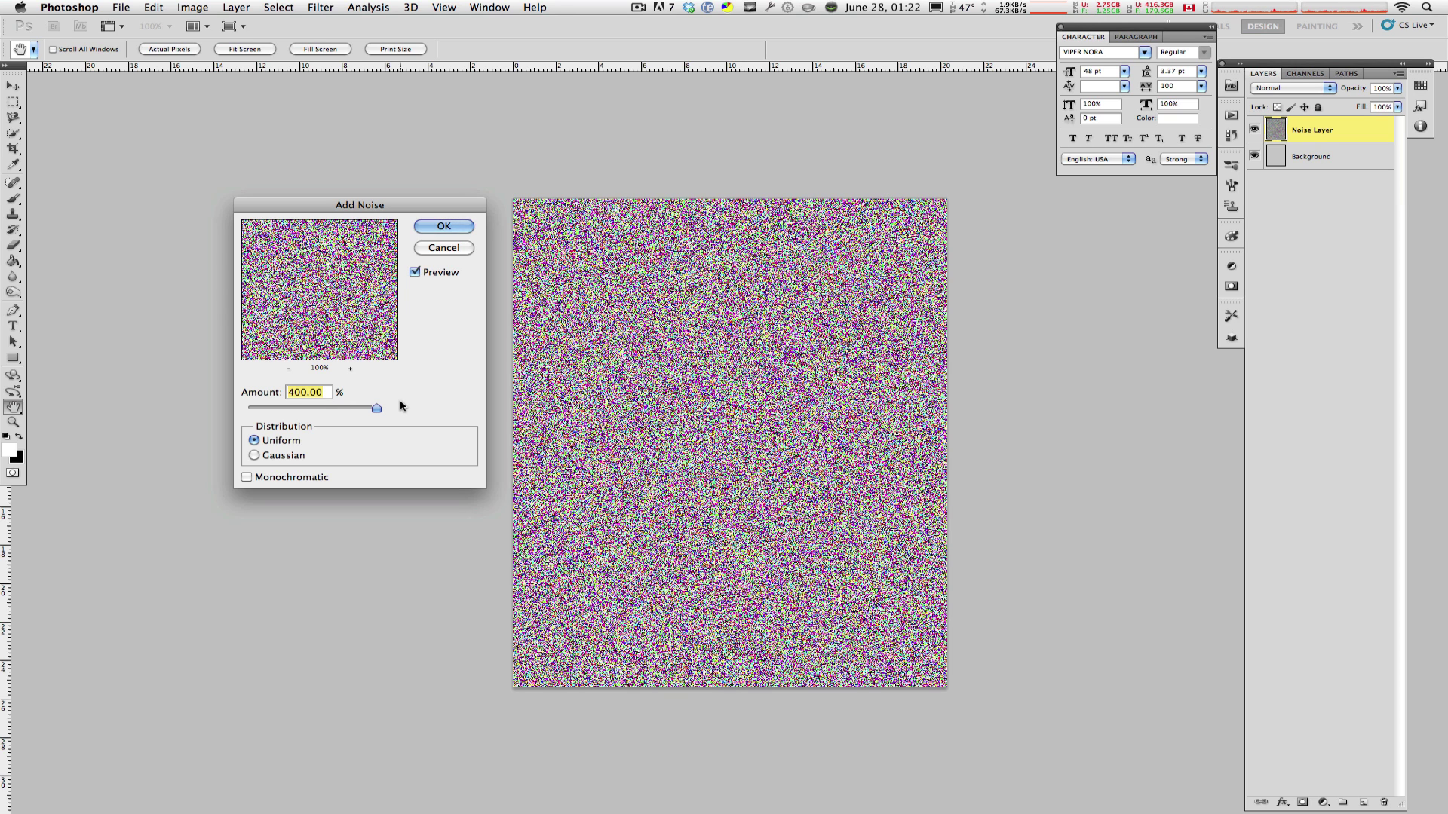
pyautogui.moveTo(401, 406); pyautogui.dragTo(255, 408)
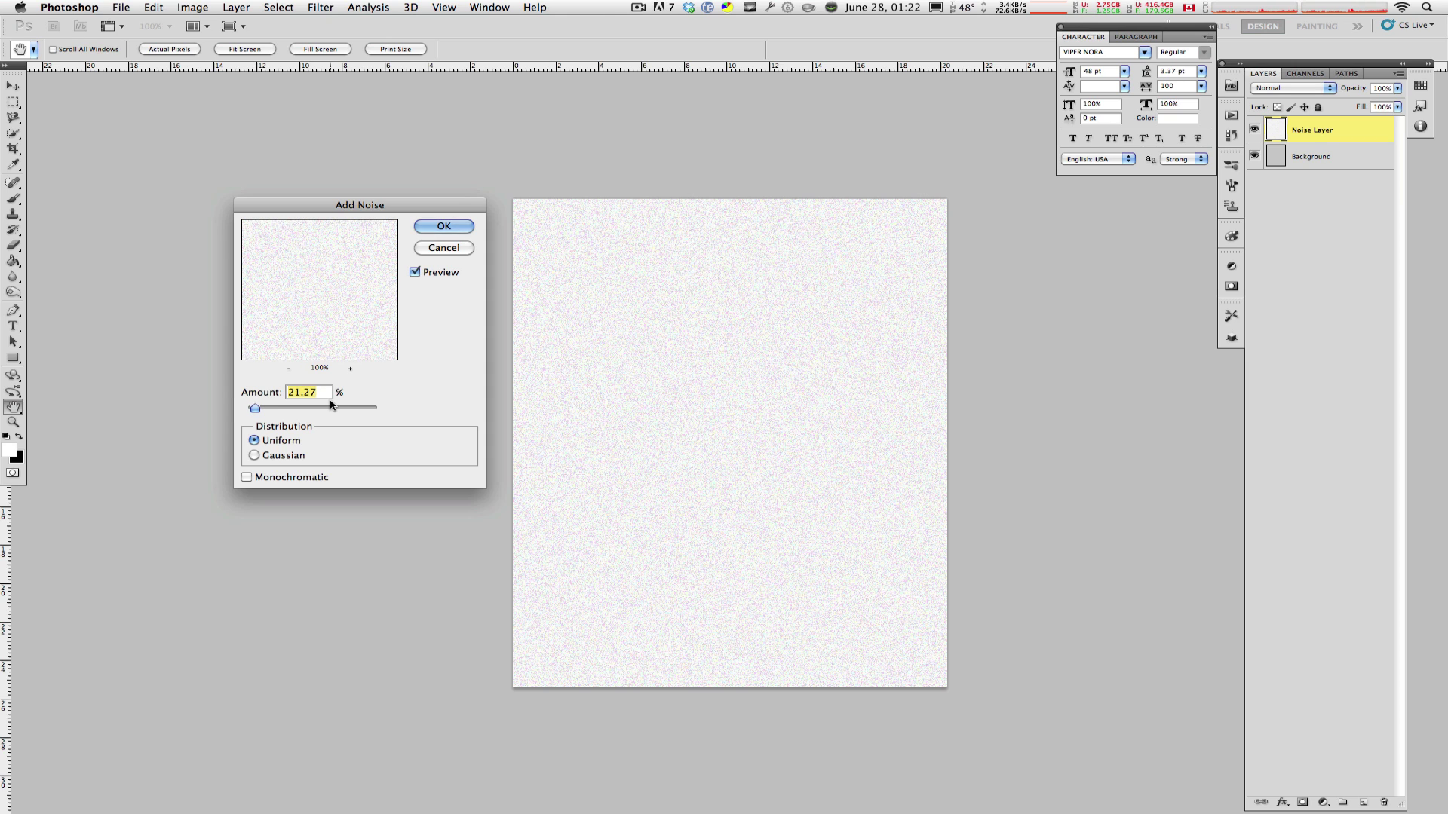
pyautogui.write('25')
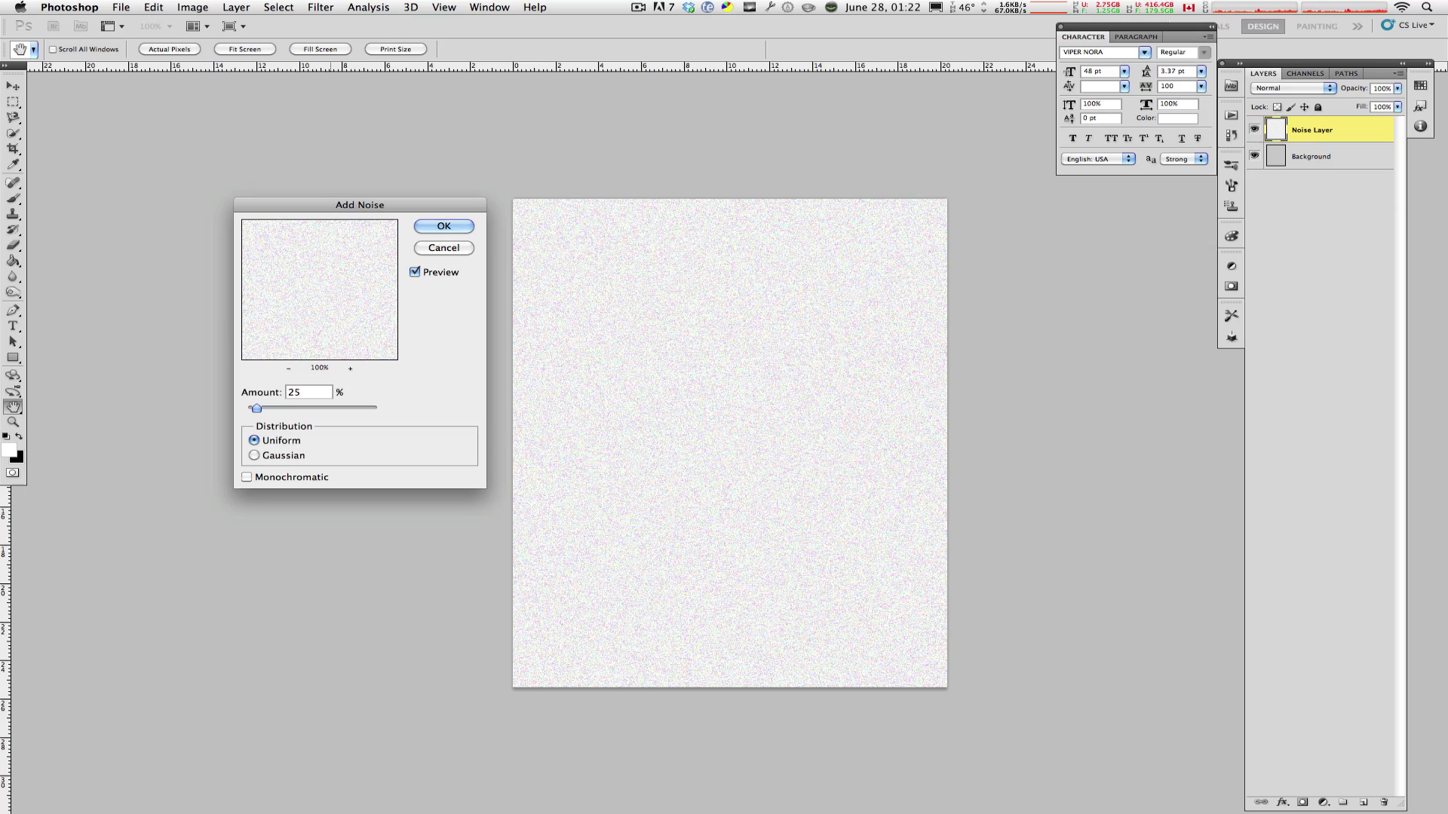
pyautogui.press('Return')
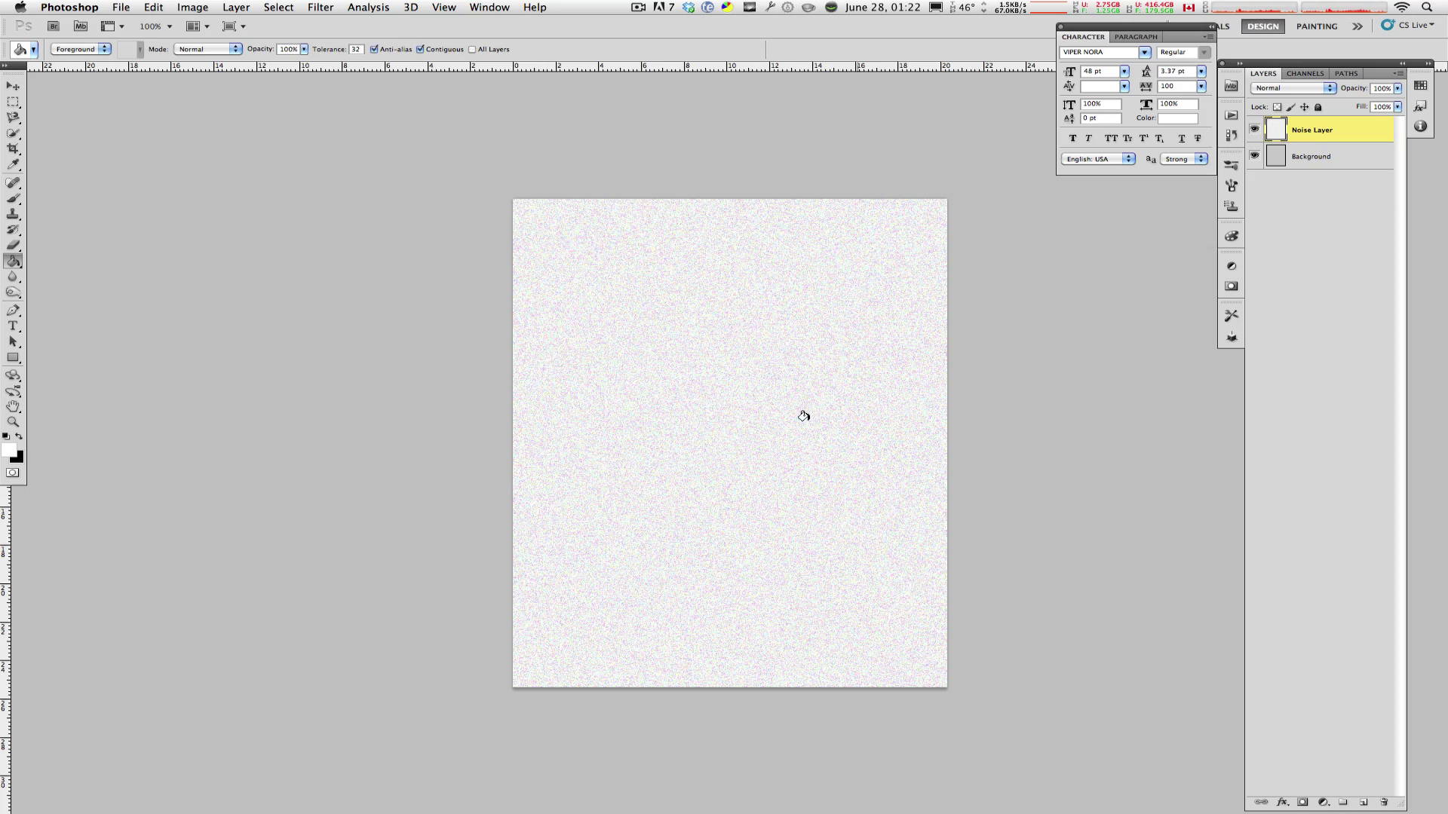
# - Inspect the grain up close, then invert the Noise Layer to dark
pyautogui.press('super+plus')
pyautogui.press('super+plus')
pyautogui.press('super+plus')
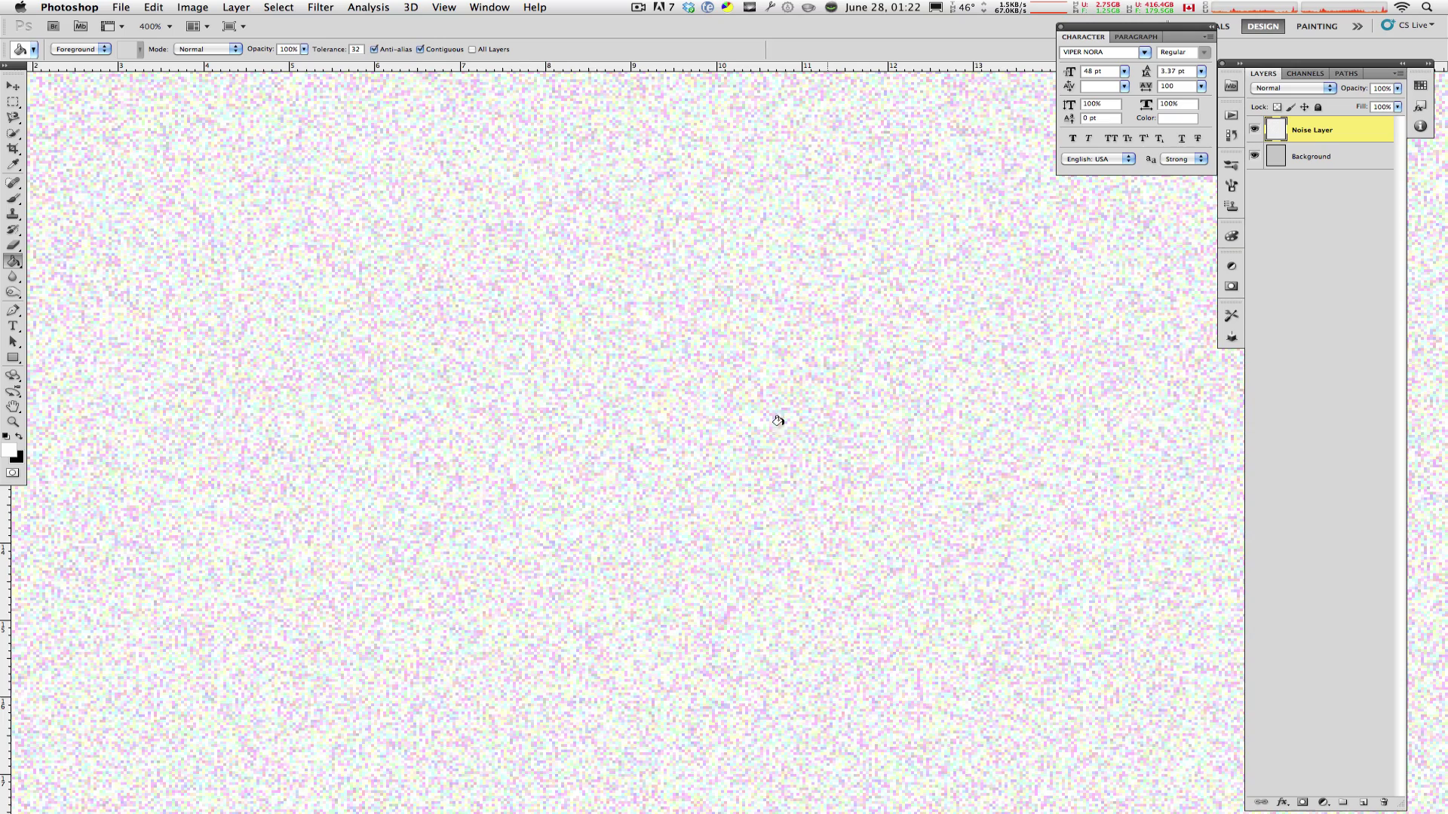
pyautogui.press('super+minus')
pyautogui.press('super+minus')
pyautogui.press('super+minus')
pyautogui.press('super+minus')
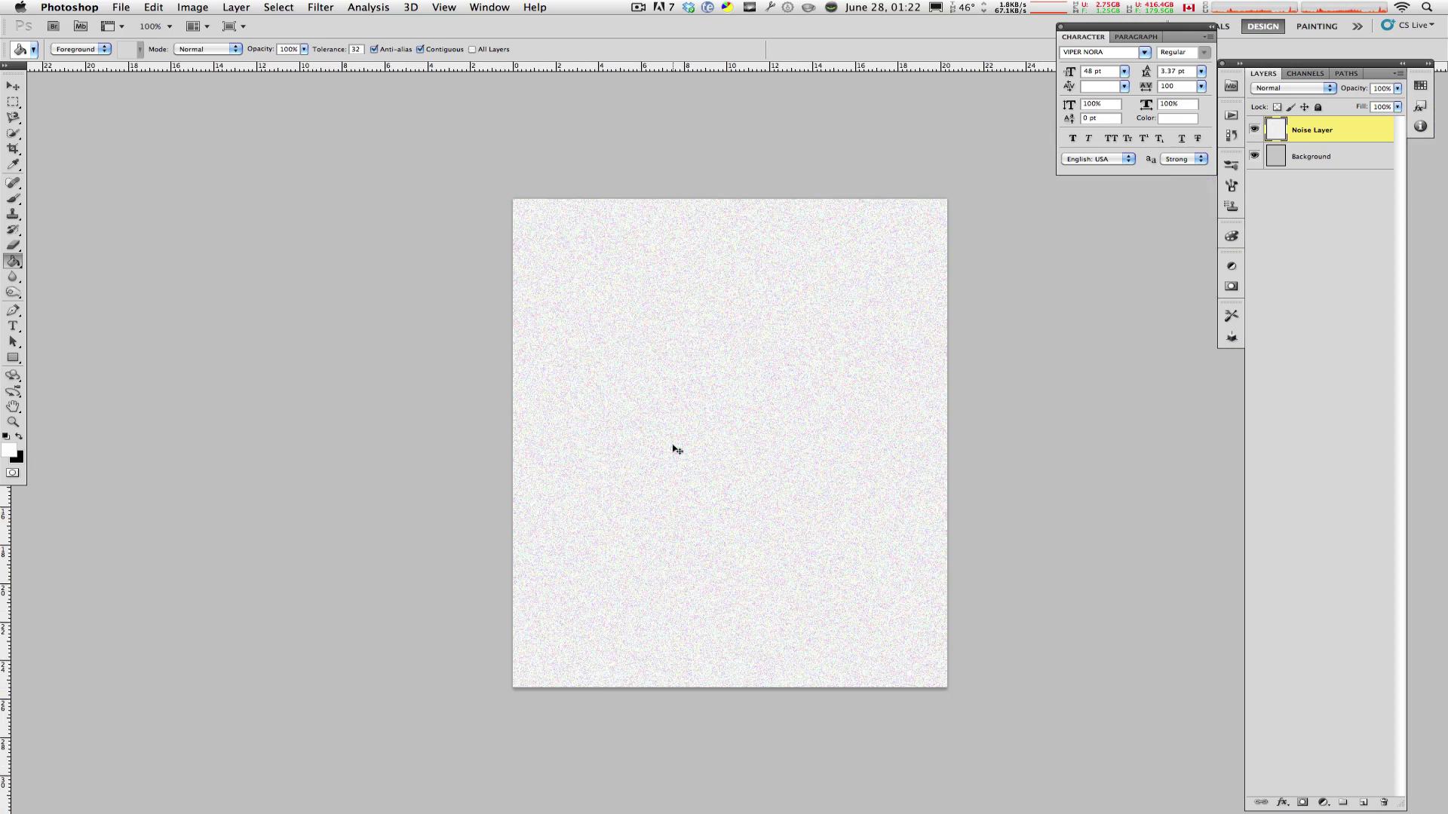
pyautogui.press('super+plus')
pyautogui.press('super+equal')
pyautogui.press('super+equal')
pyautogui.press('super+equal')
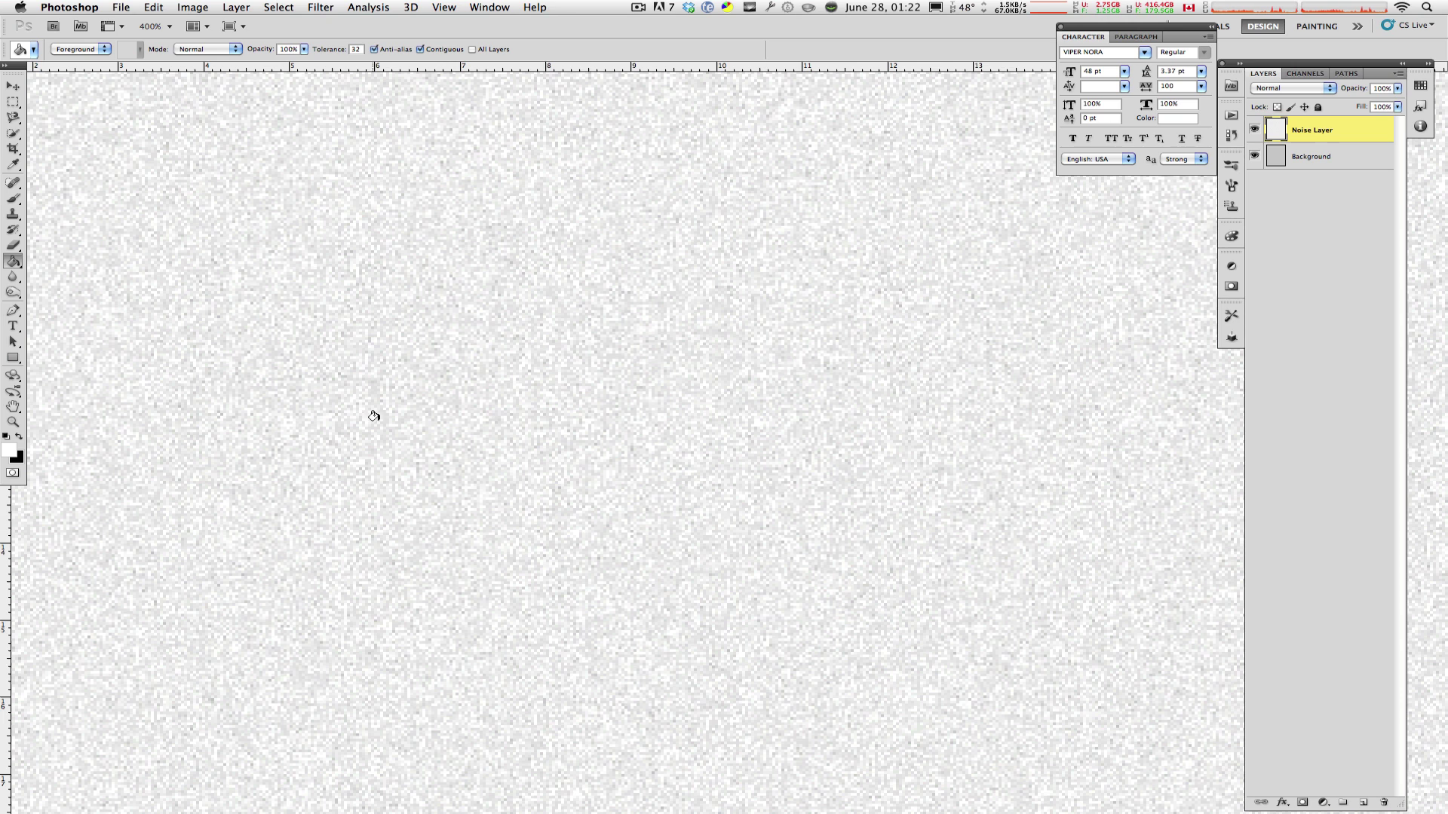
pyautogui.press('super+minus')
pyautogui.press('super+minus')
pyautogui.press('super+minus')
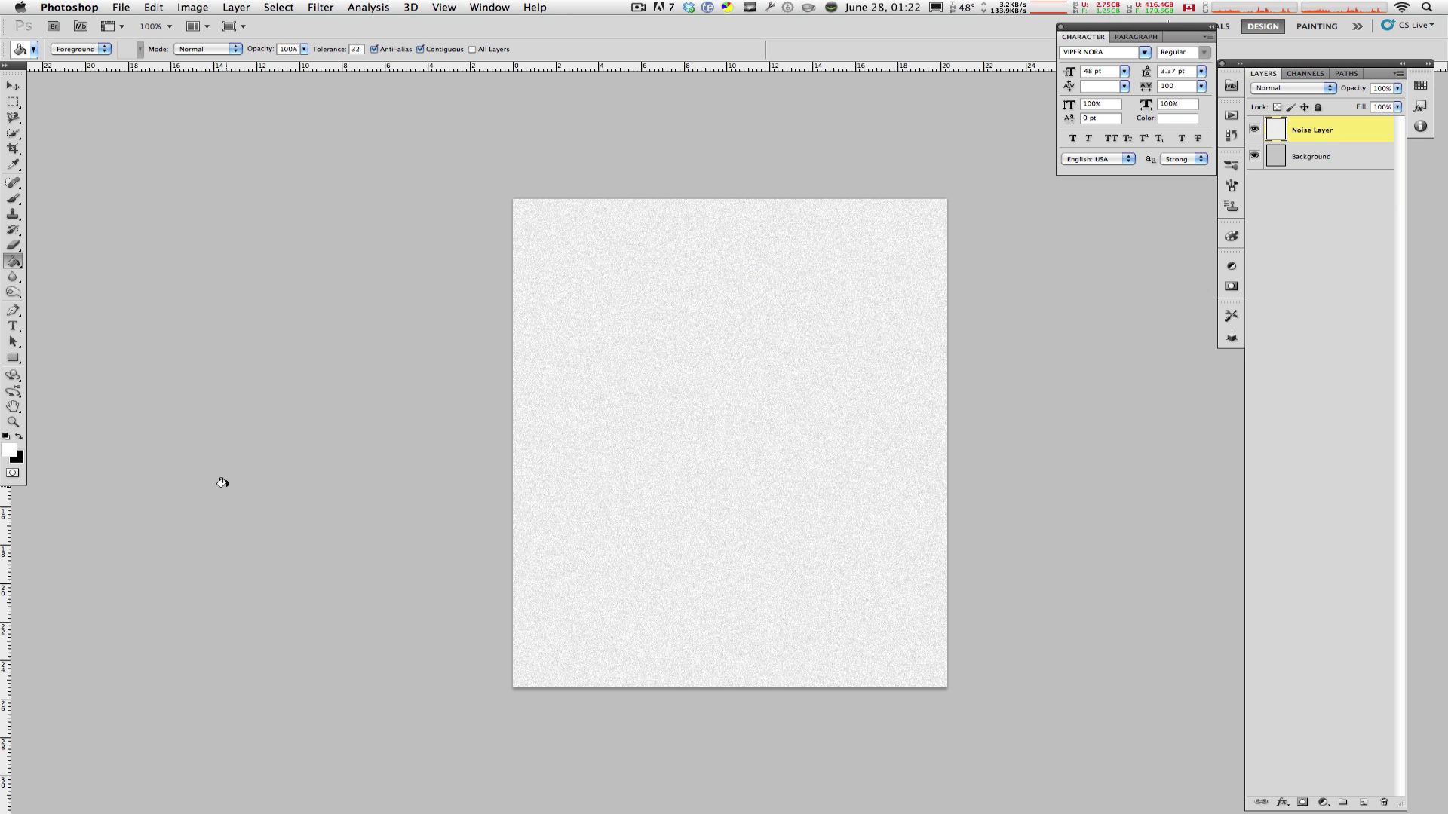
pyautogui.press('super+i')
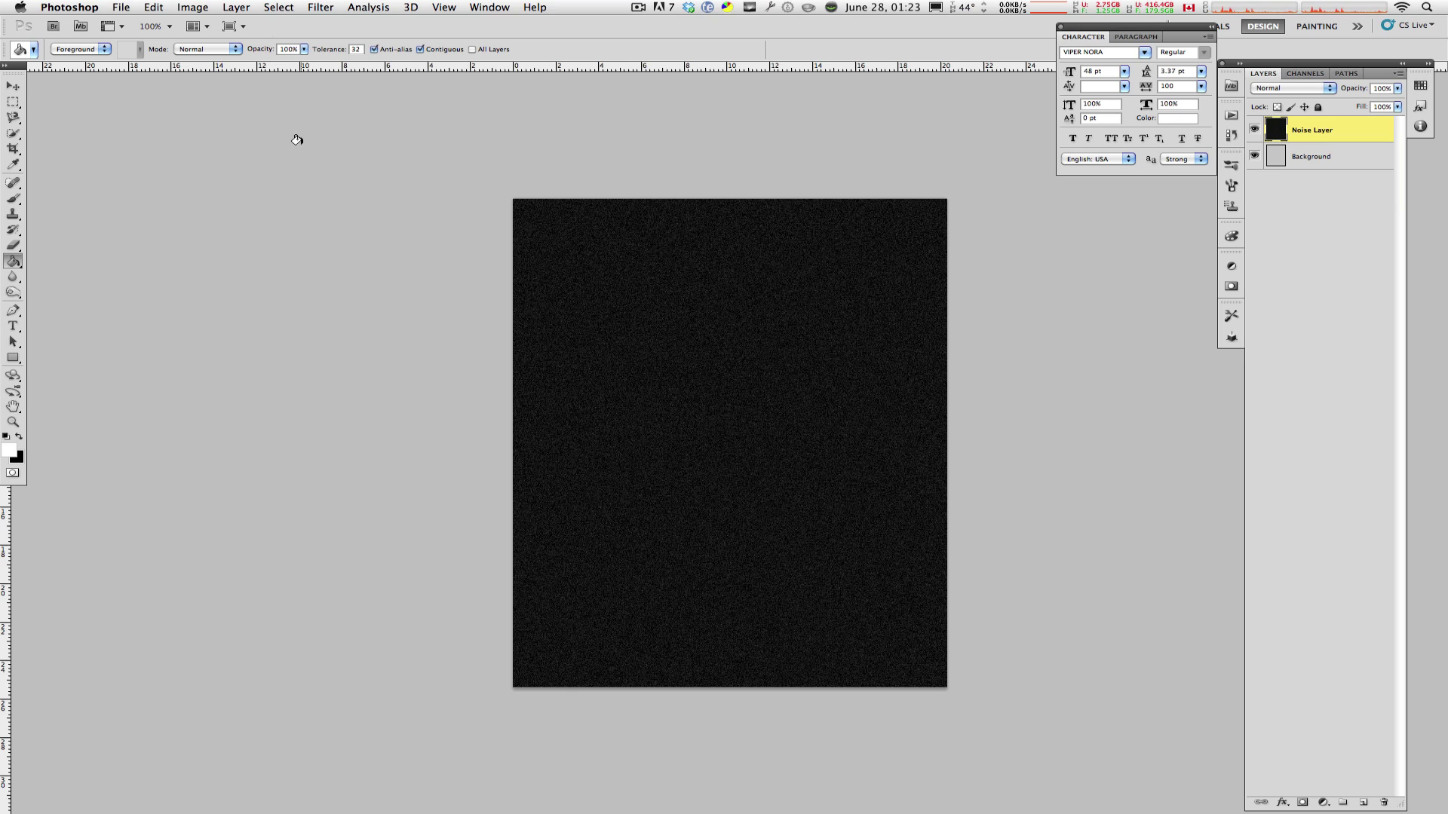
# - Desaturate the noise with Hue/Saturation set to -100 Saturation
pyautogui.click(195, 8)
pyautogui.moveTo(223, 54)
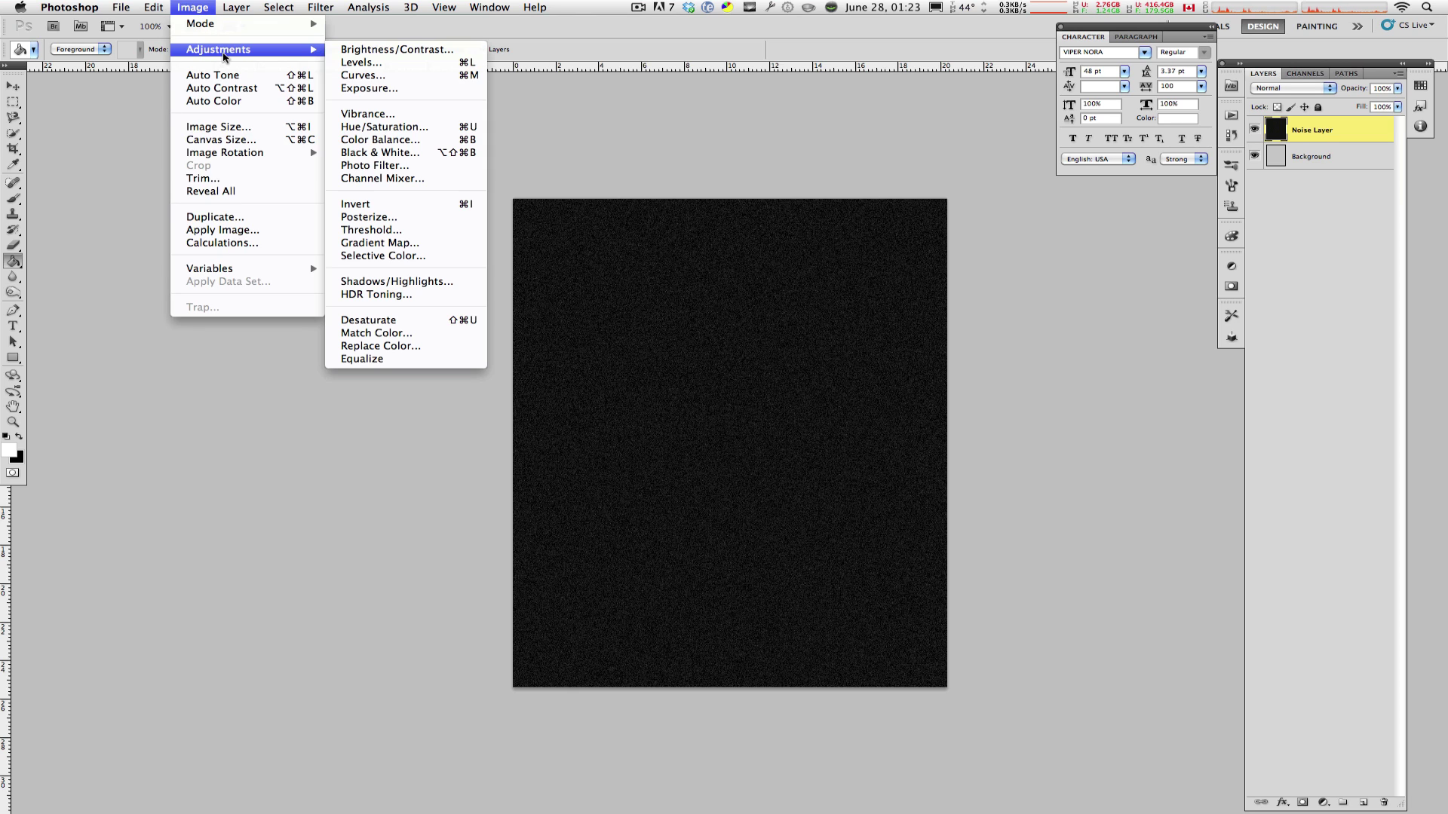
pyautogui.click(383, 127)
pyautogui.moveTo(1067, 343); pyautogui.dragTo(962, 341)
pyautogui.click(1245, 236)
pyautogui.press('g')
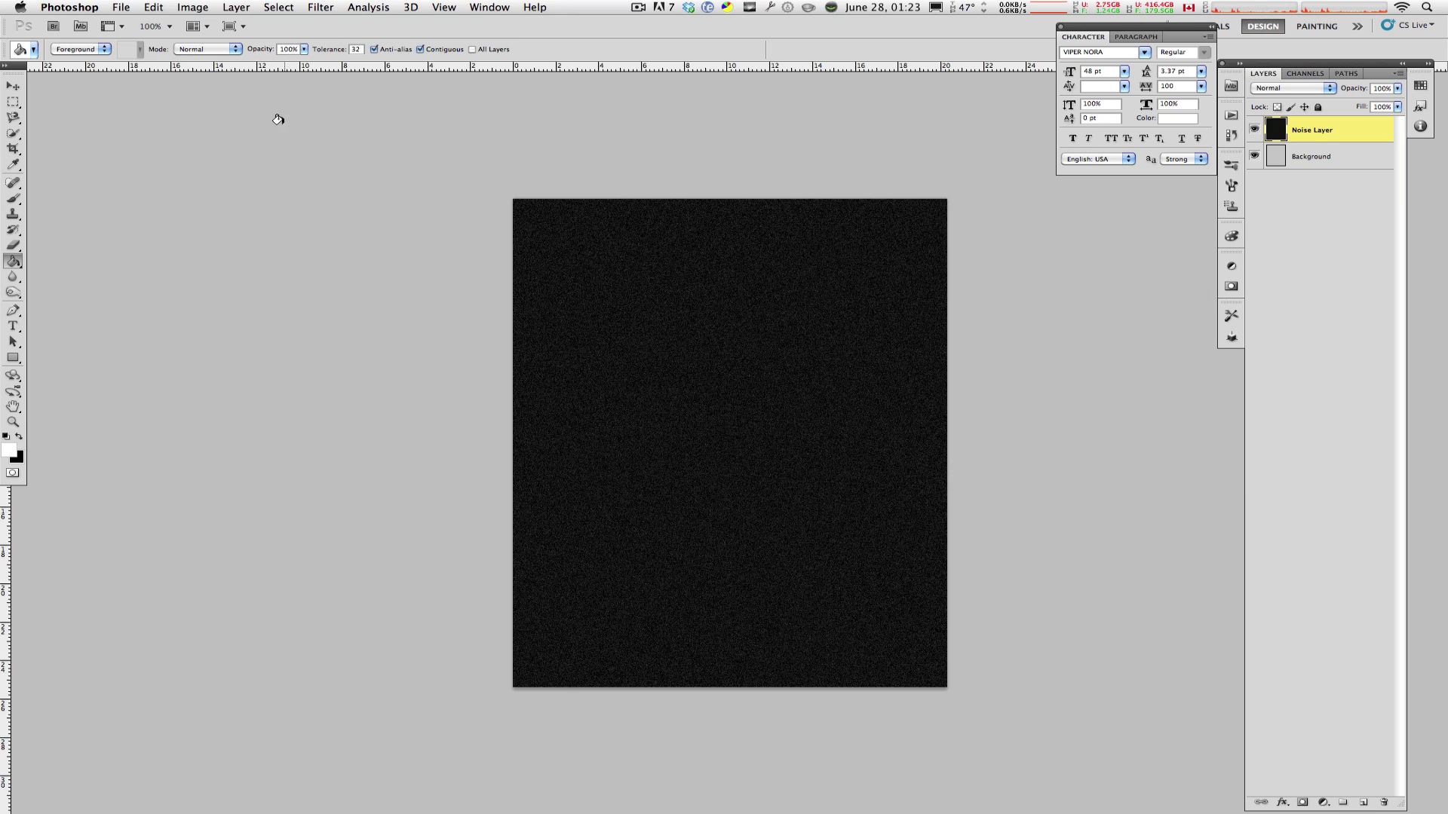
pyautogui.click(204, 7)
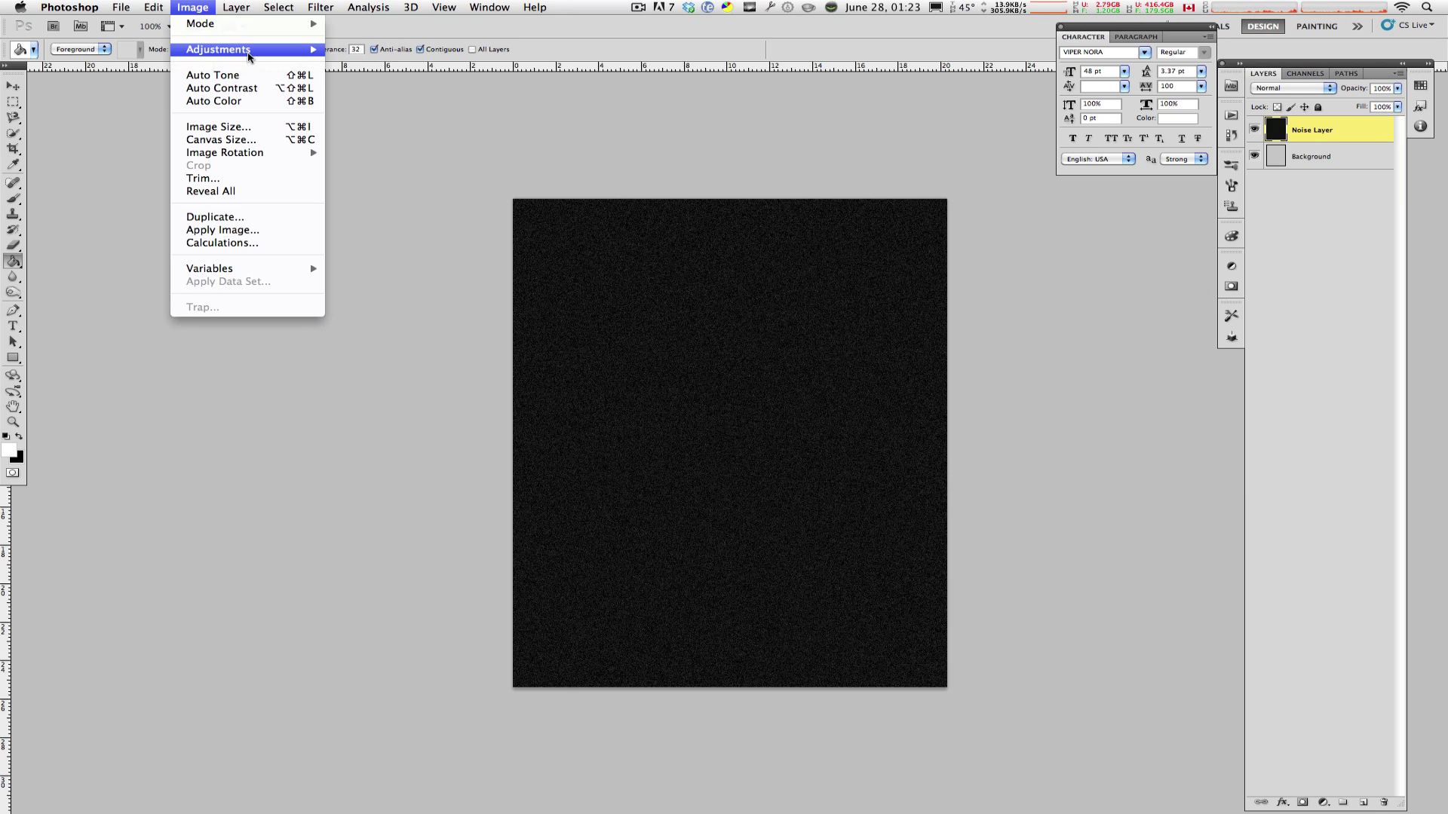
pyautogui.moveTo(248, 53)
pyautogui.click(1101, 232)
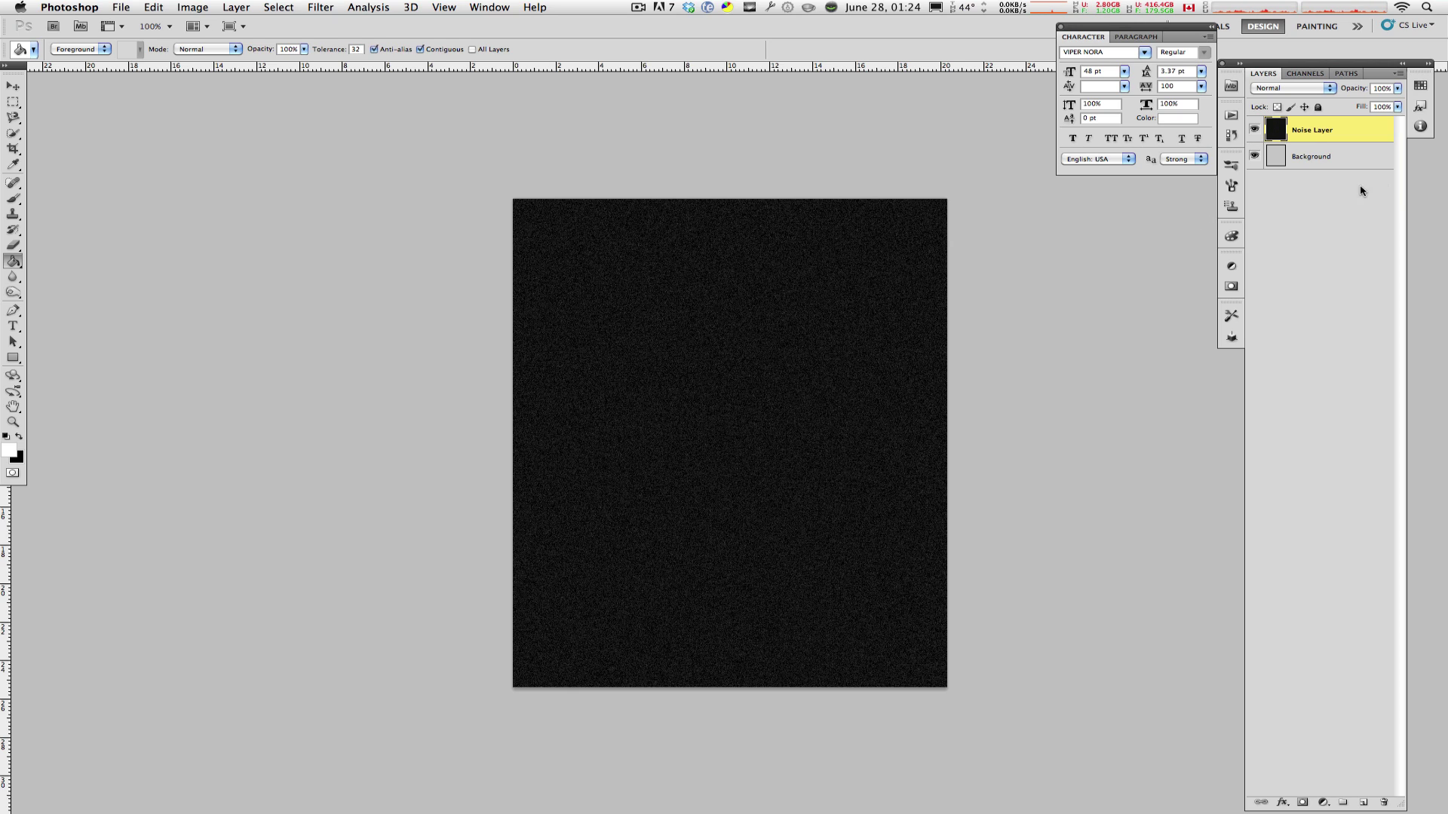
# - Blend the Noise Layer in Linear Dodge (Add) at 50% opacity, then select Background
pyautogui.click(1307, 87)
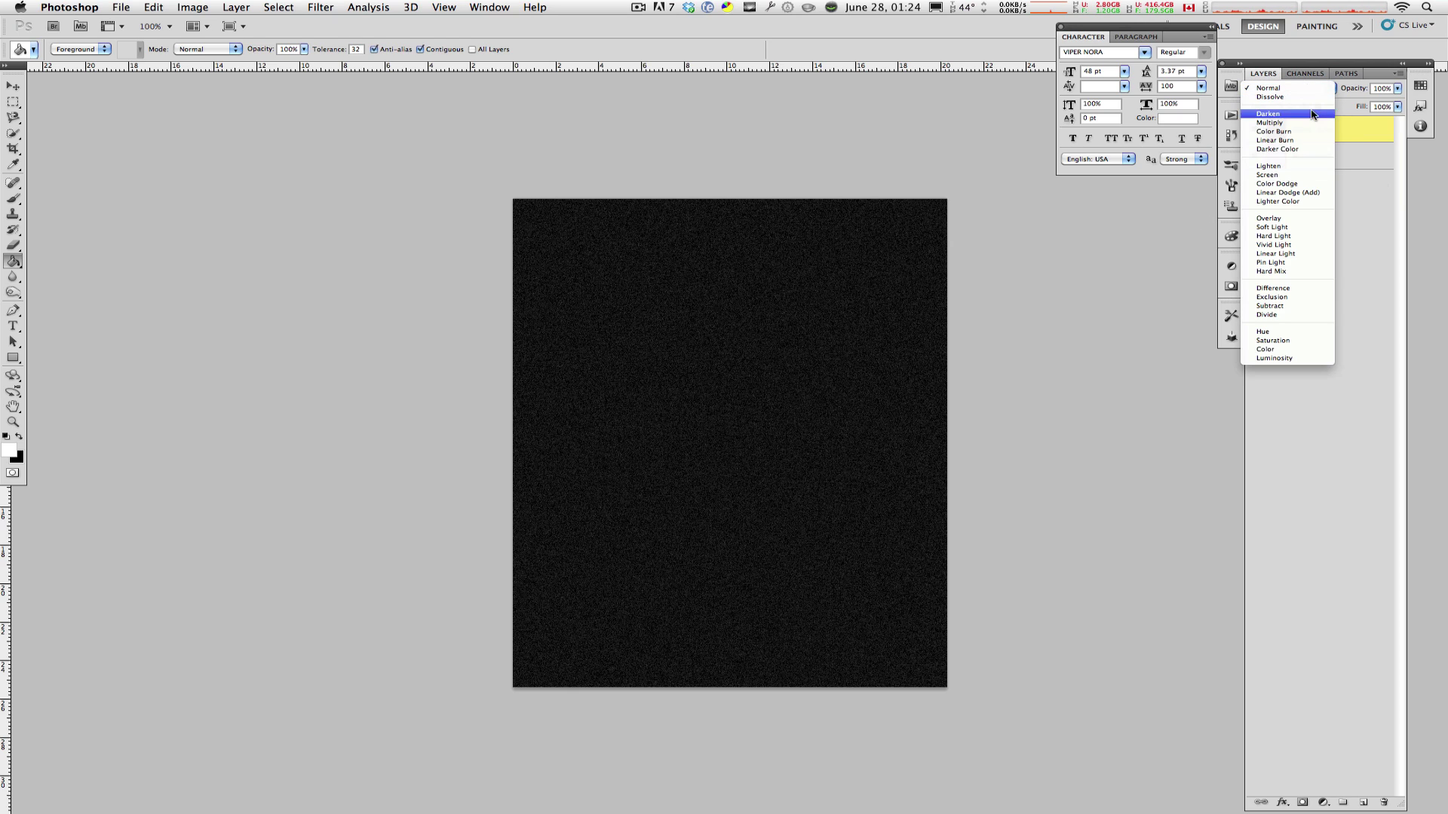
pyautogui.click(1326, 195)
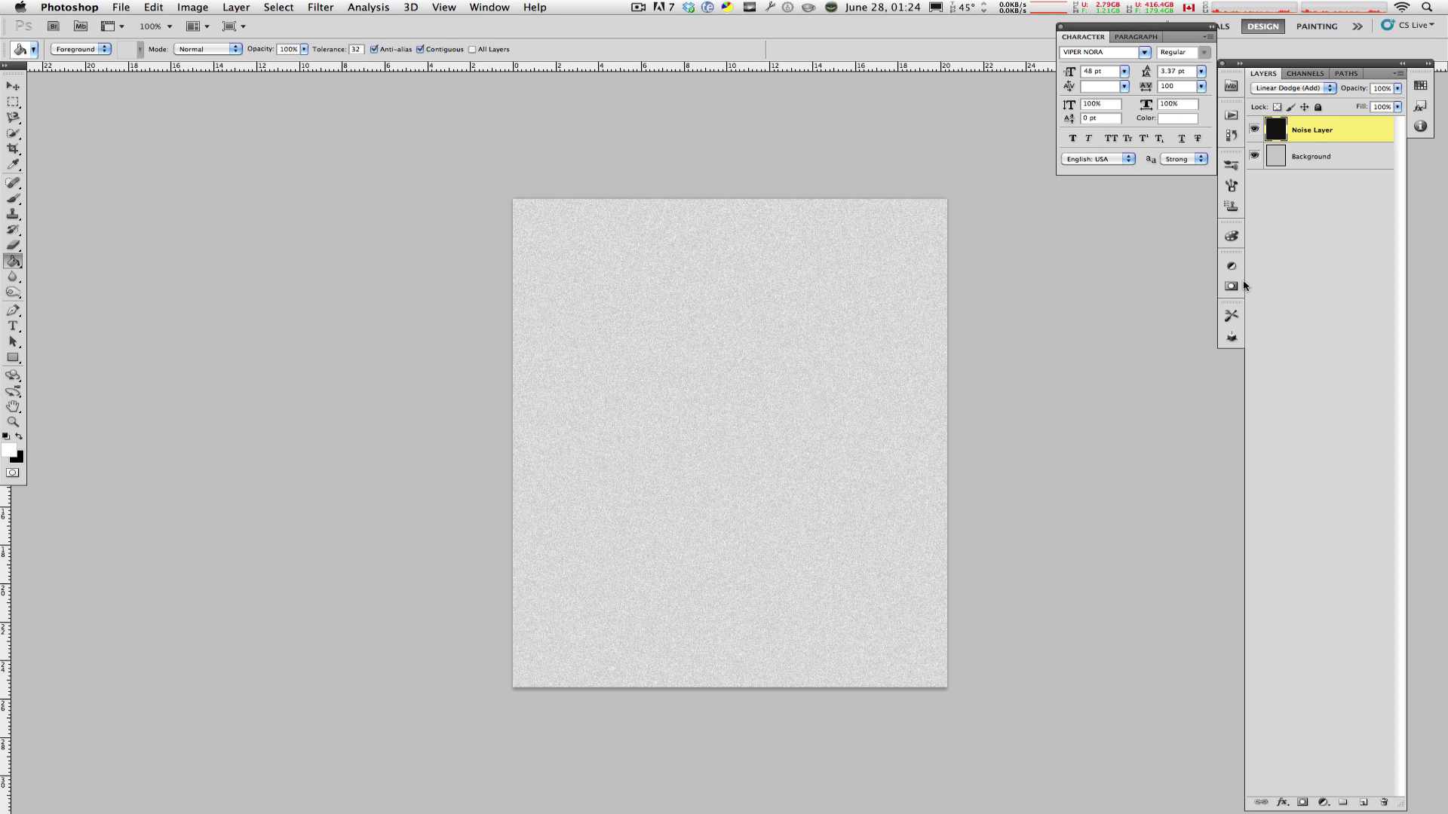
pyautogui.moveTo(1362, 92); pyautogui.dragTo(1326, 94)
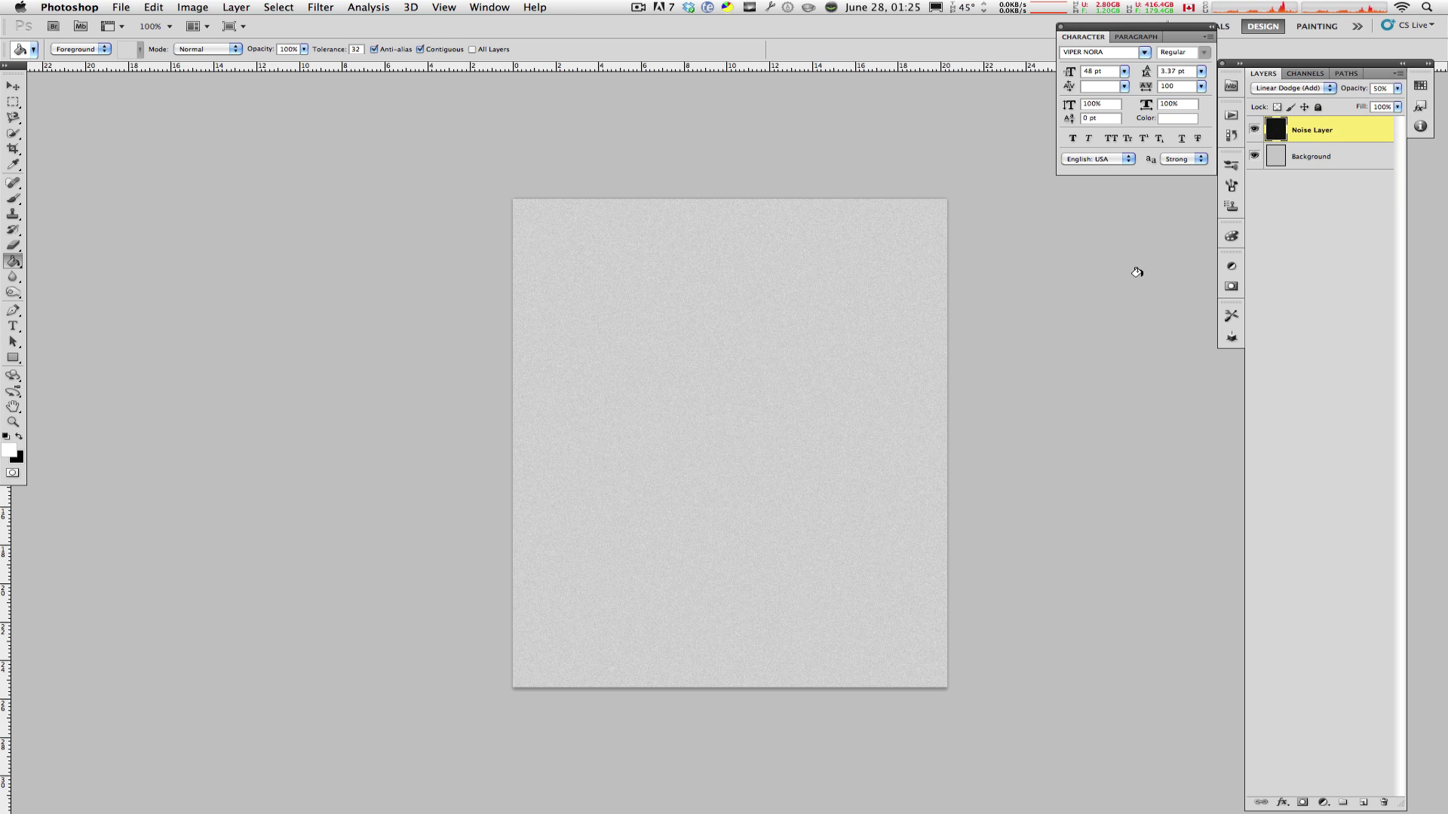
pyautogui.click(1359, 156)
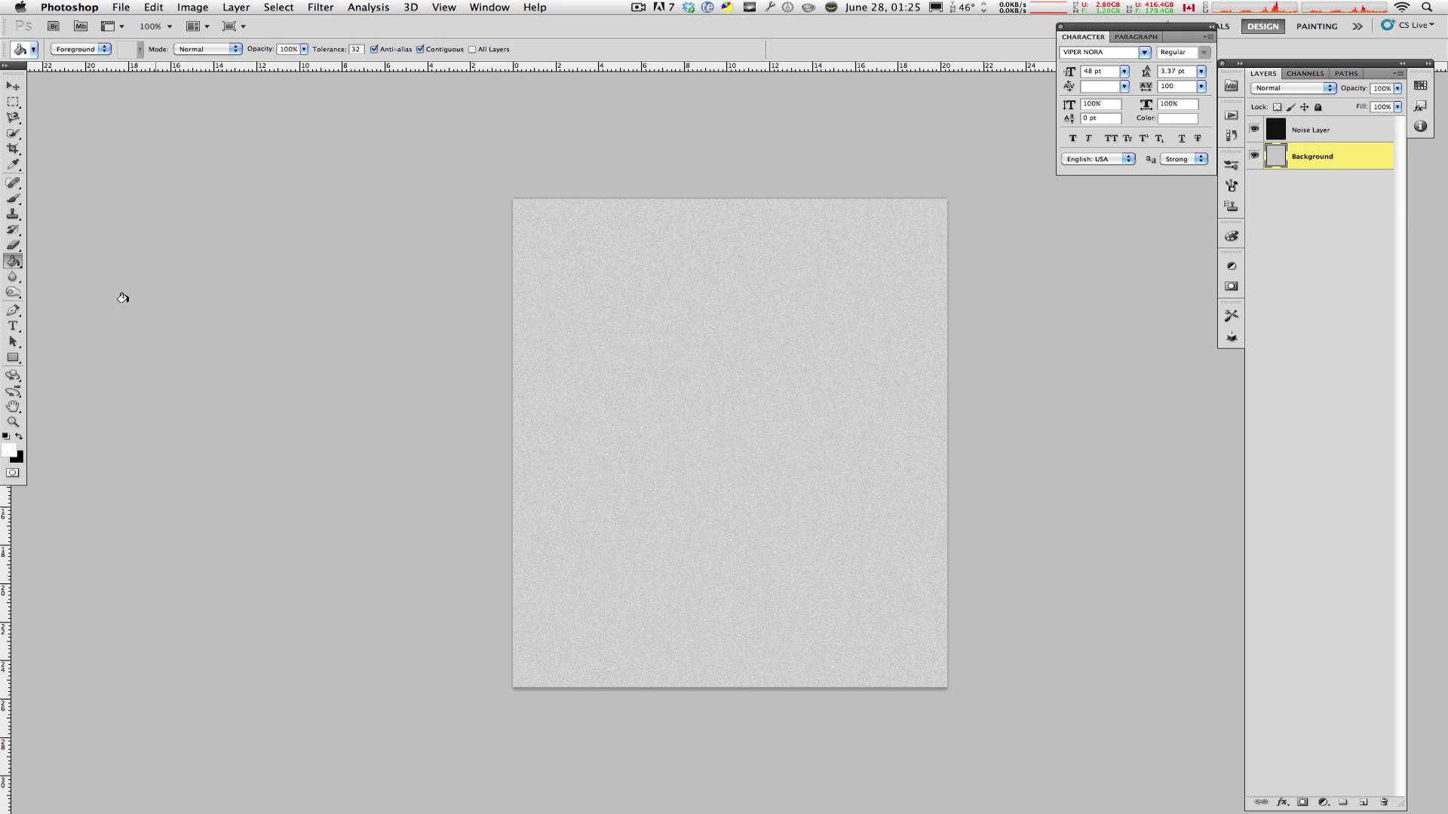
# - Burn the Background's edges with a 400 px Burn brush for a dark vignette
pyautogui.click(13, 293)
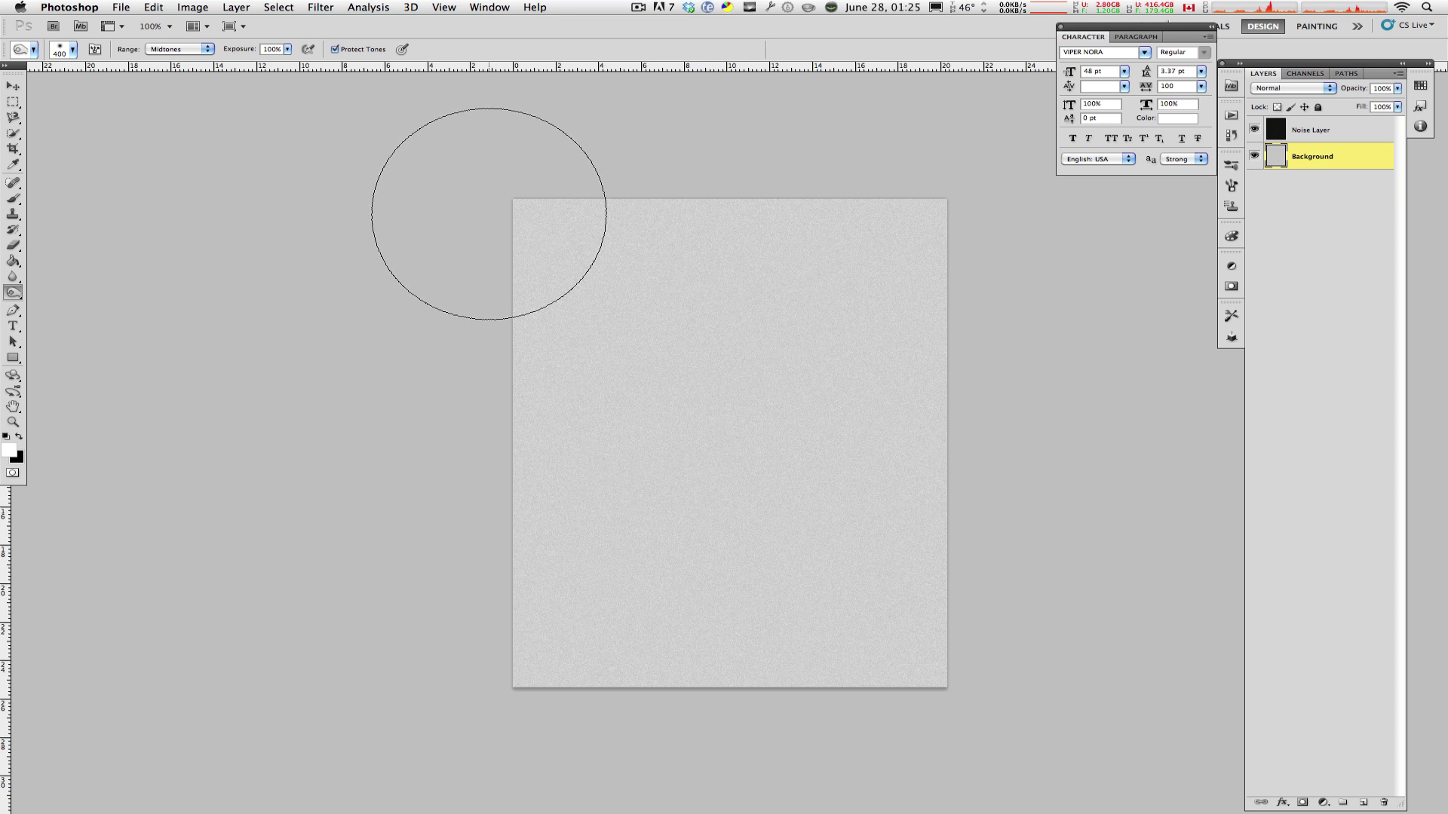
pyautogui.moveTo(488, 214)
pyautogui.mouseDown()
pyautogui.moveTo(457, 286)
pyautogui.moveTo(451, 600)
pyautogui.moveTo(471, 649)
pyautogui.moveTo(663, 701)
pyautogui.moveTo(1014, 699)
pyautogui.moveTo(1024, 330)
pyautogui.moveTo(1027, 403)
pyautogui.moveTo(1014, 184)
pyautogui.moveTo(830, 149)
pyautogui.moveTo(589, 171)
pyautogui.mouseUp()
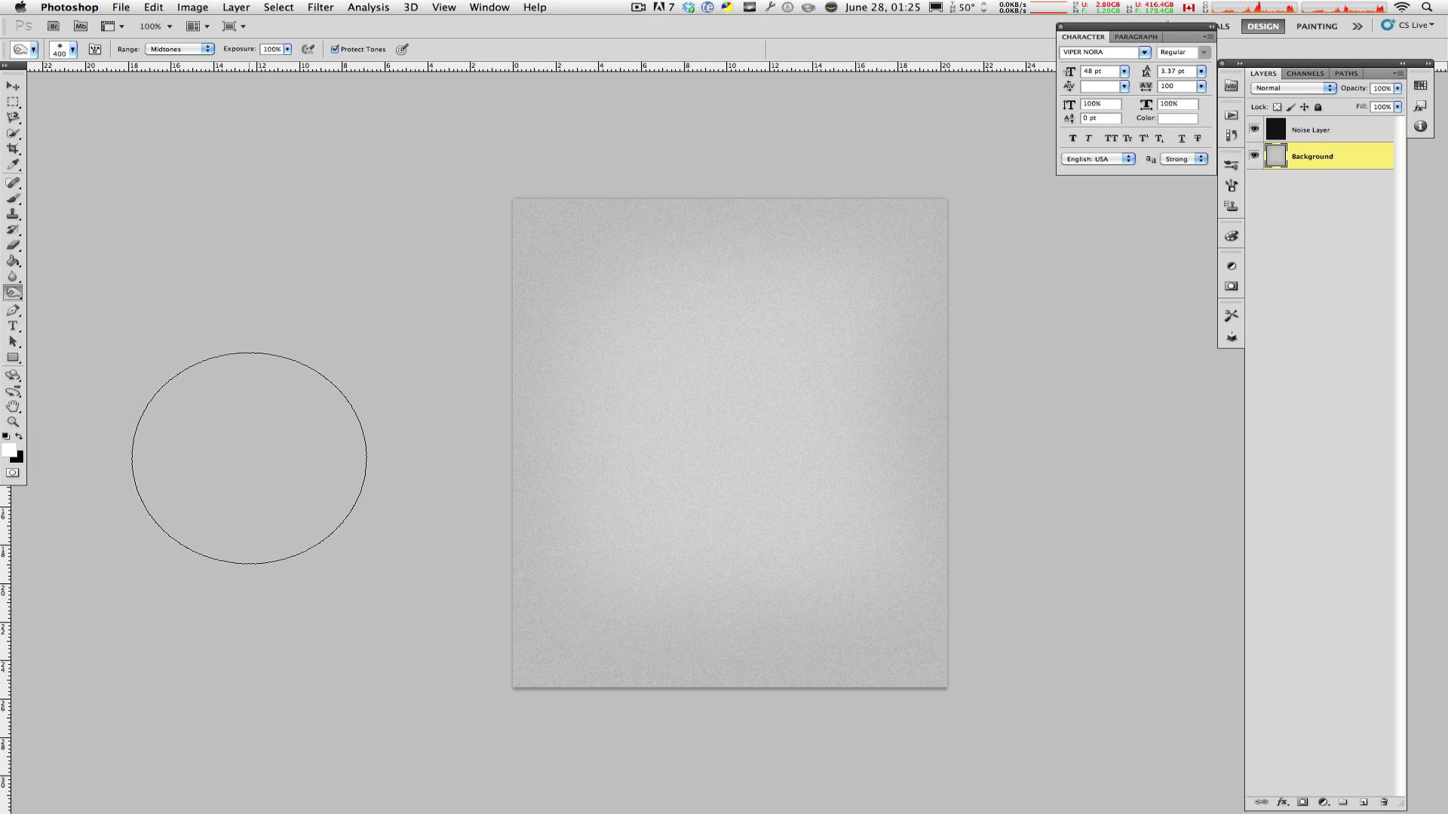
# - Type the white title 'MACBOYPRODUCTIONS' at the top of the page and nudge it left
pyautogui.press('t')
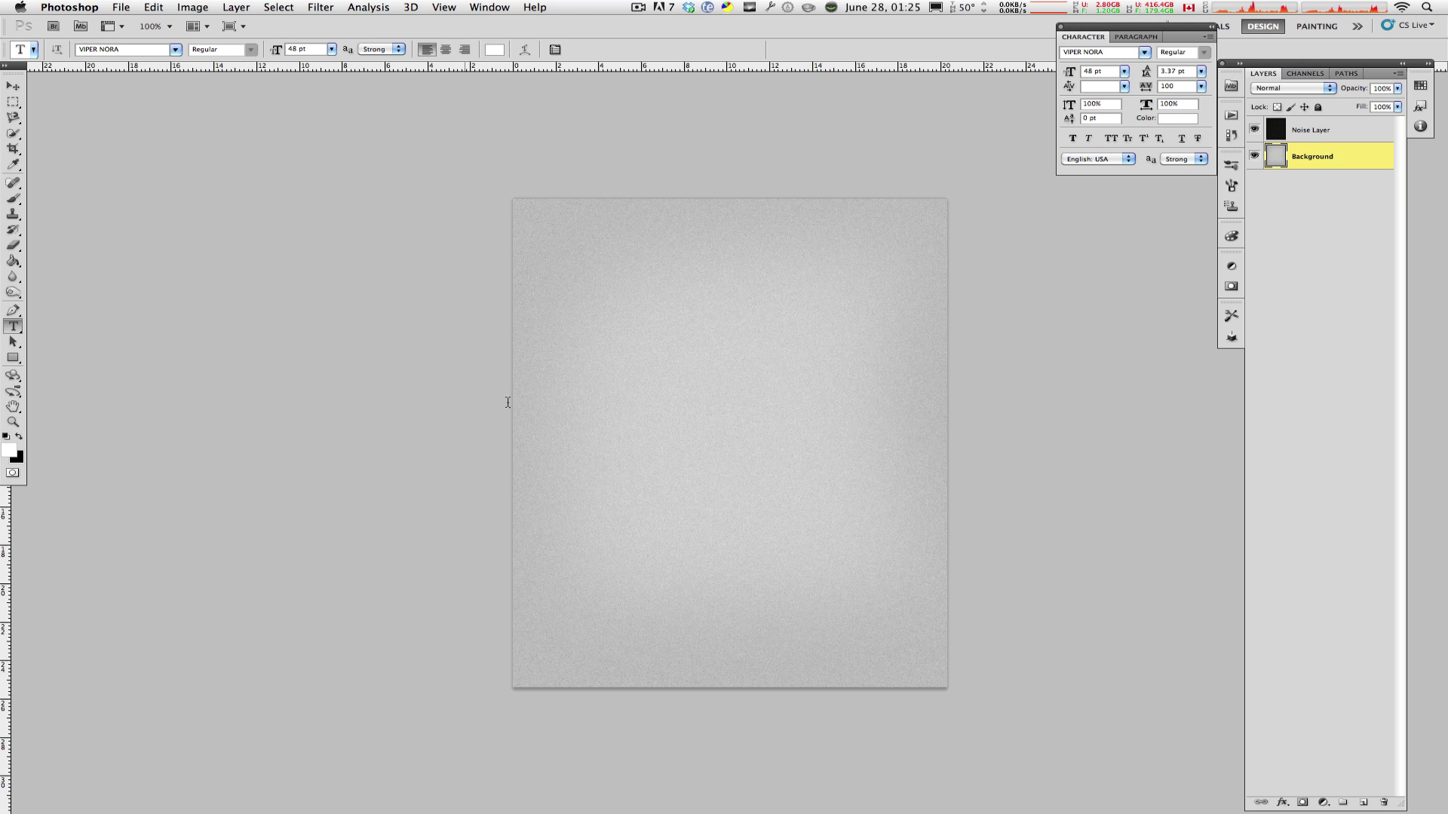
pyautogui.click(549, 226)
pyautogui.write('MACBOY ')
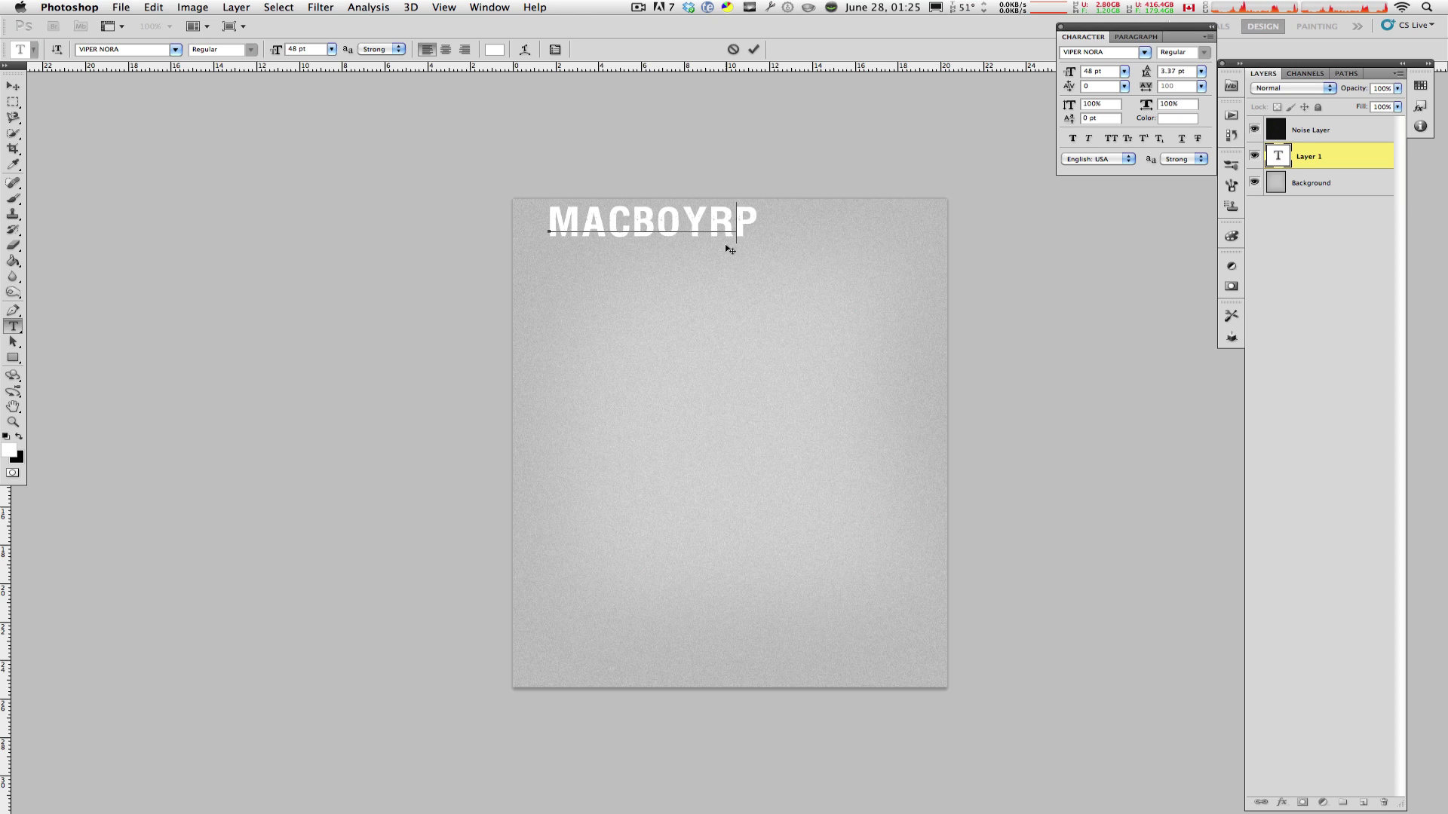
pyautogui.write('ODUCTION')
pyautogui.press('super+Return')
pyautogui.press('v')
pyautogui.hotkey('shift', 'Left')
pyautogui.hotkey('shift', 'Left')
pyautogui.hotkey('shift', 'Left')
pyautogui.press('Left')
pyautogui.press('Left')
pyautogui.press('Left')
pyautogui.press('Left')
pyautogui.press('Left')
pyautogui.press('Left')
pyautogui.press('Left')
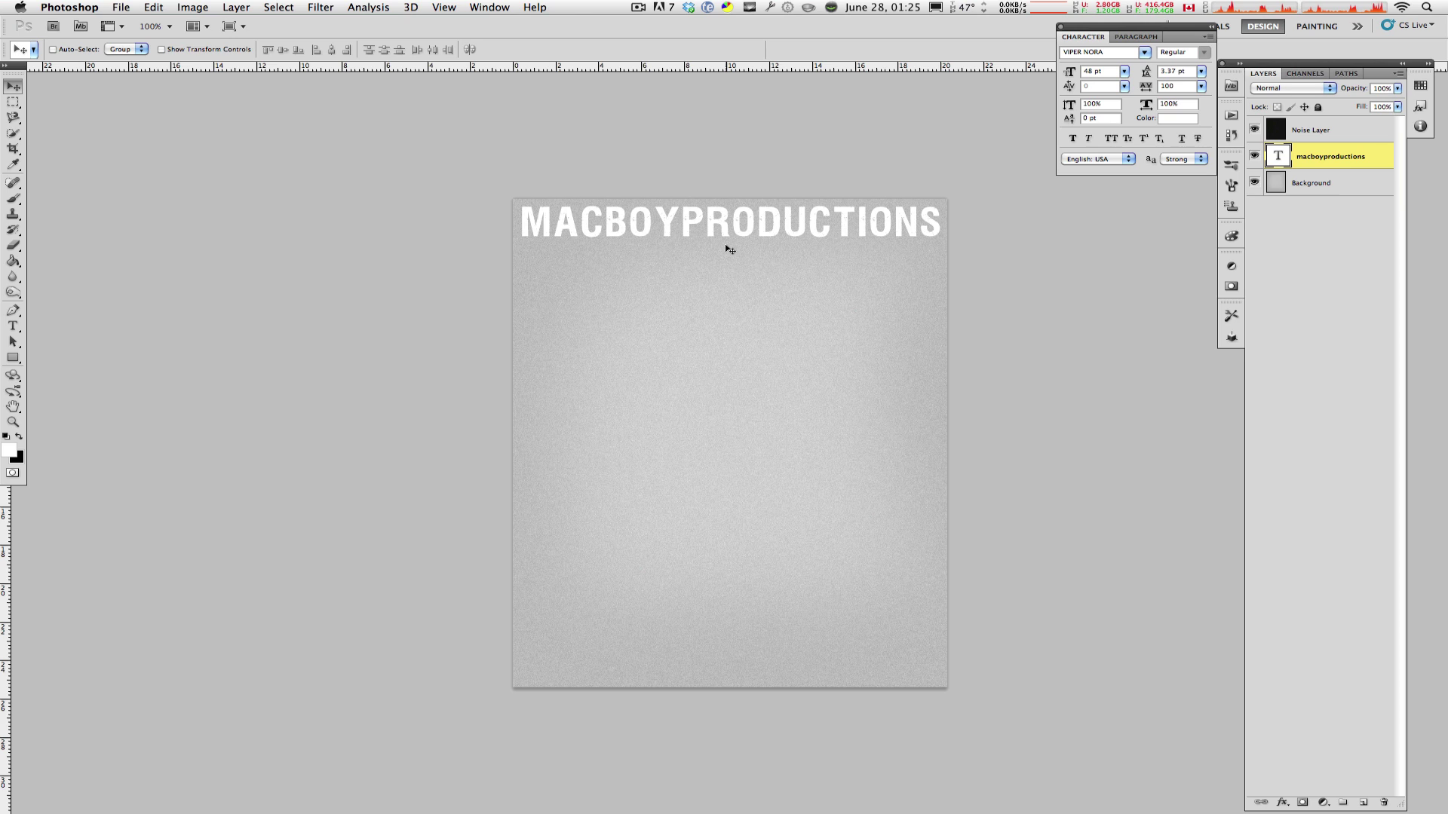